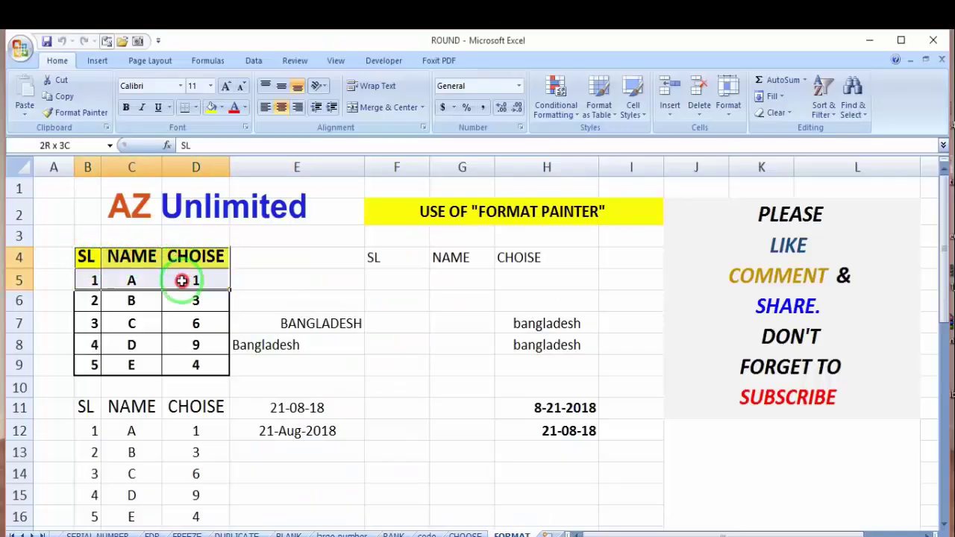
# - Compare the styled B4:D4 headers with the plain SL, NAME, CHOISE headers in F4:H4
pyautogui.moveTo(84, 255); pyautogui.dragTo(190, 361)
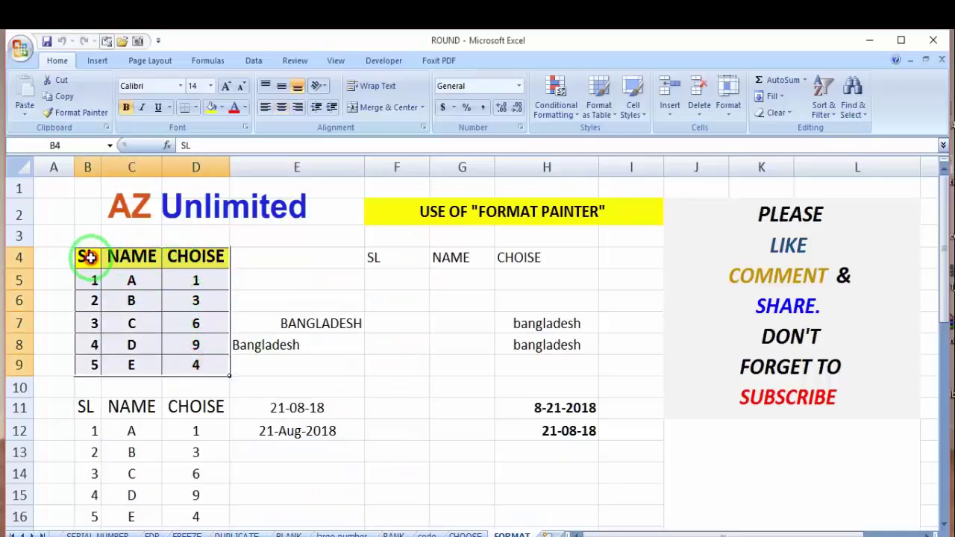
pyautogui.moveTo(88, 257); pyautogui.dragTo(184, 259)
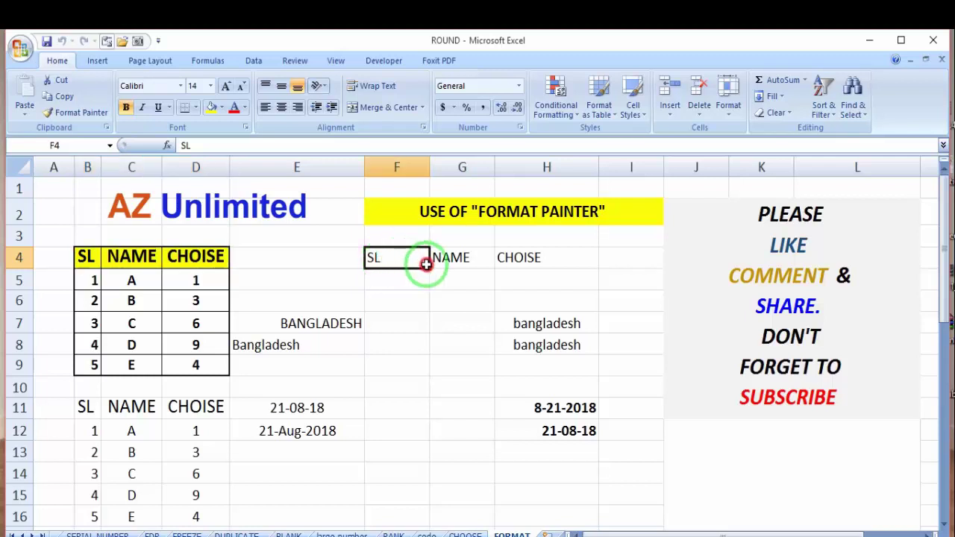
pyautogui.moveTo(381, 257); pyautogui.dragTo(547, 262)
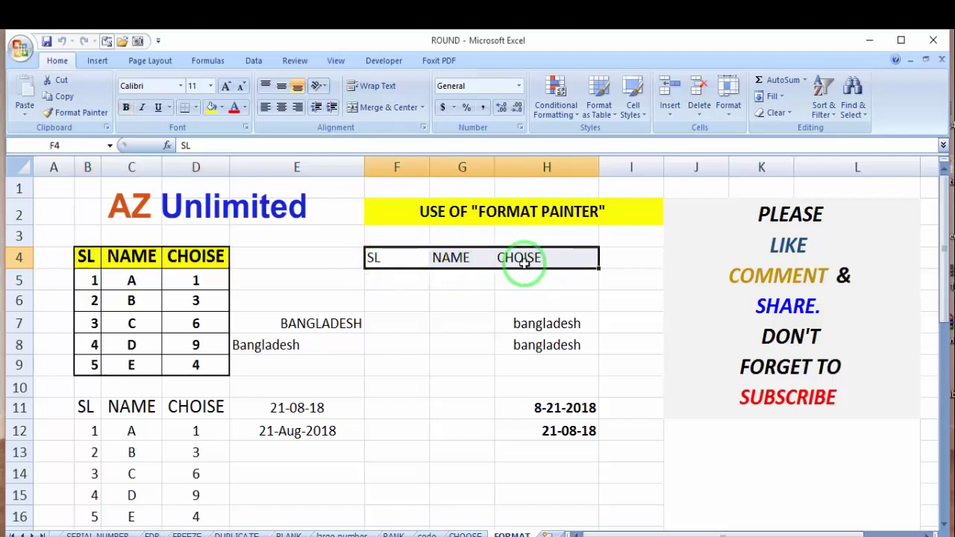
pyautogui.click(436, 300)
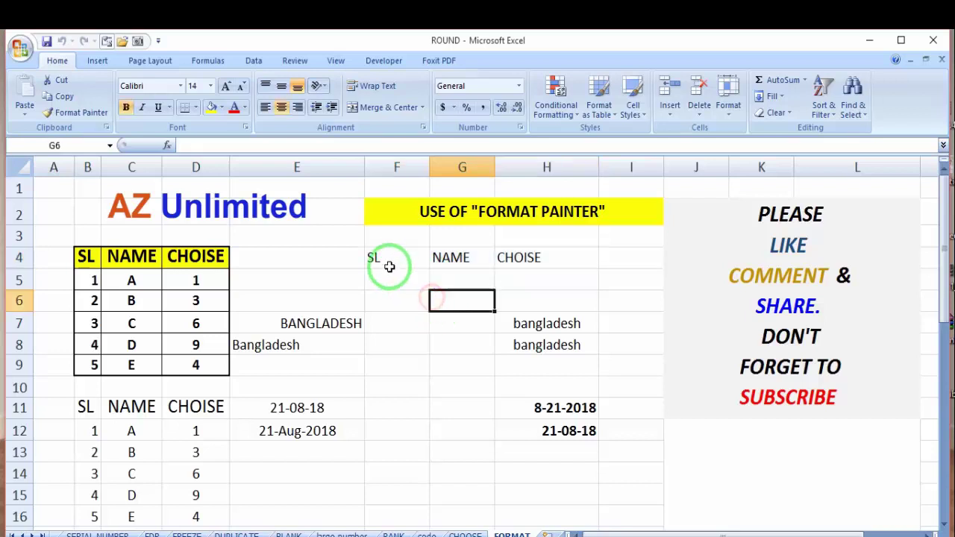
pyautogui.moveTo(389, 266); pyautogui.dragTo(487, 270)
pyautogui.moveTo(85, 254); pyautogui.dragTo(147, 257)
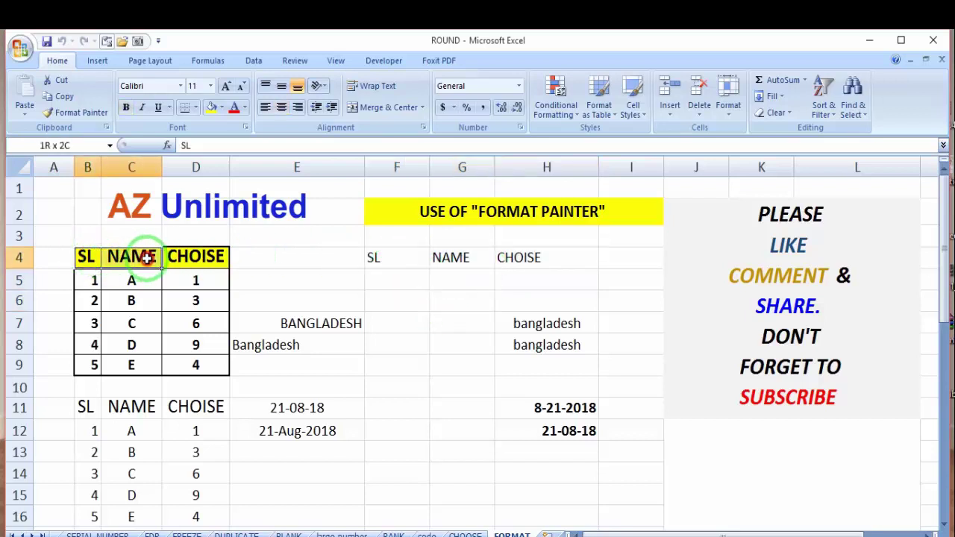
pyautogui.click(361, 277)
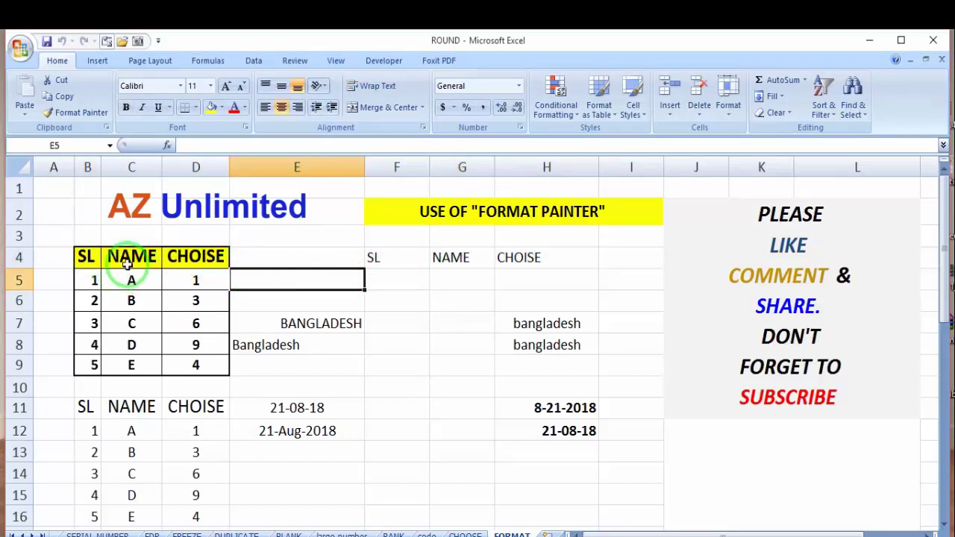
pyautogui.click(382, 258)
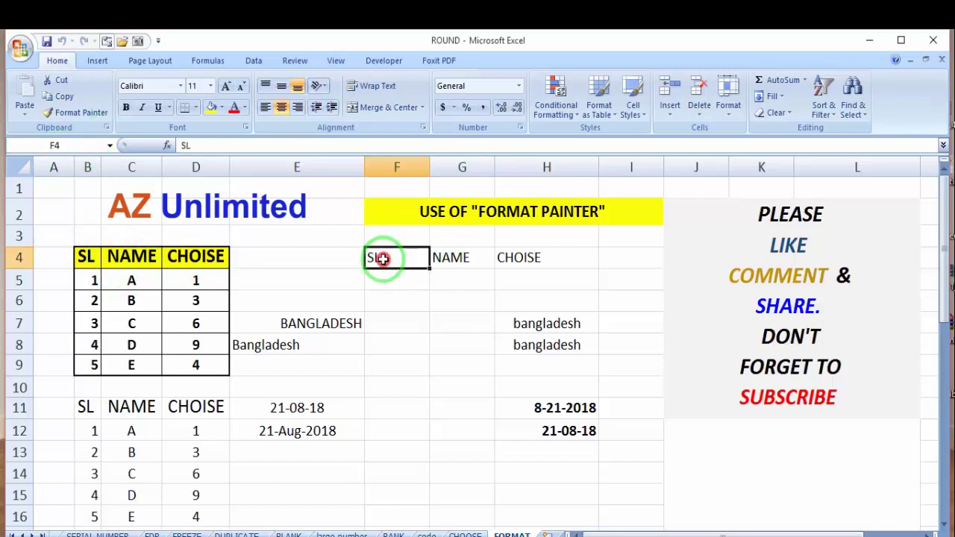
pyautogui.moveTo(383, 258); pyautogui.dragTo(486, 258)
pyautogui.moveTo(87, 258); pyautogui.dragTo(179, 259)
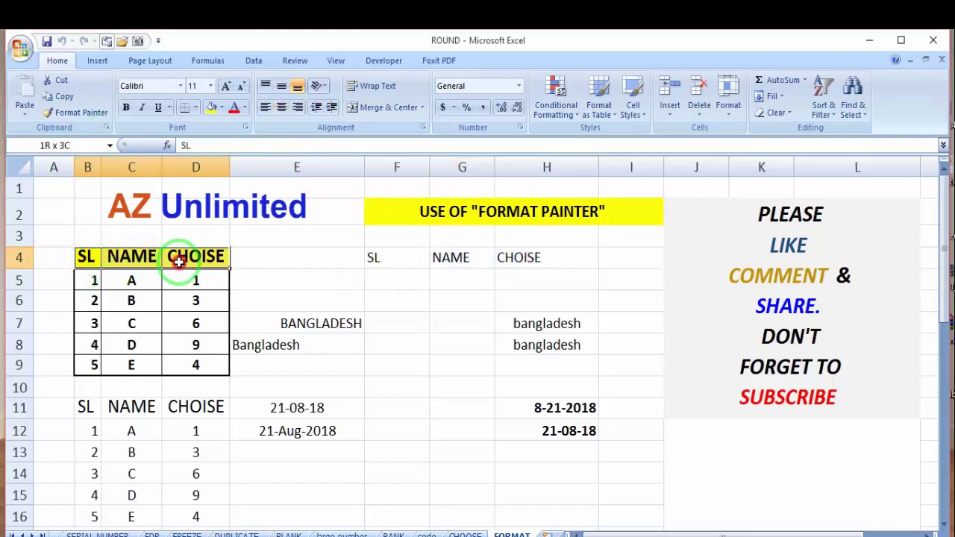
pyautogui.press('Right')
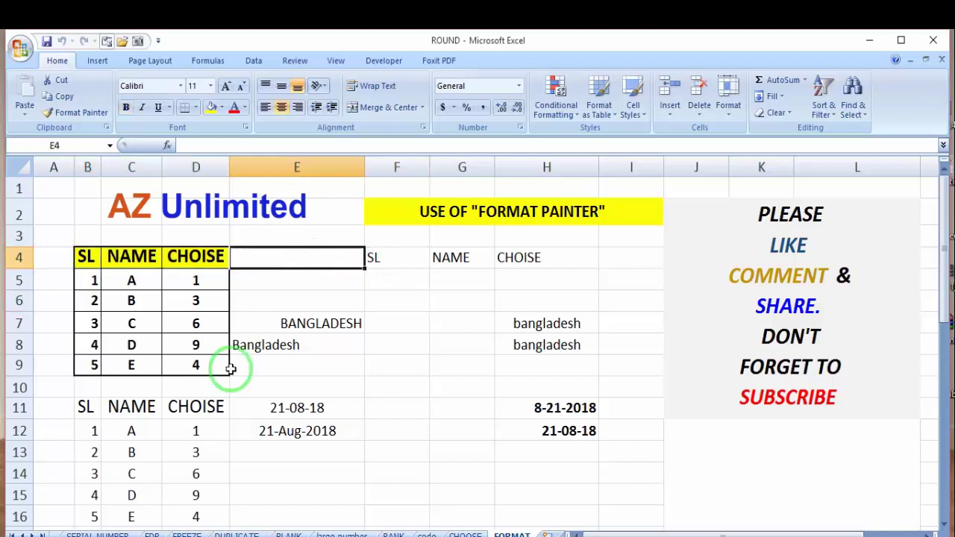
pyautogui.click(433, 386)
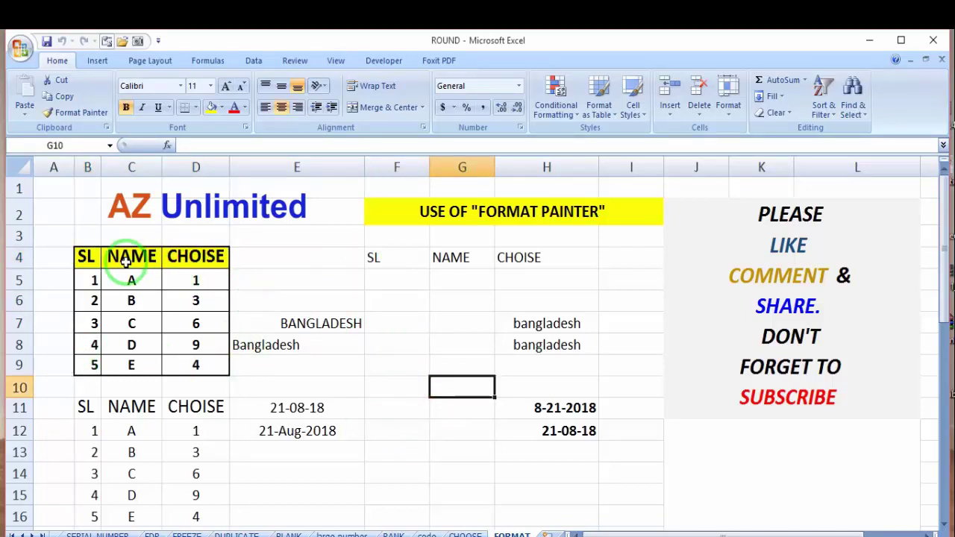
# - Copy the yellow, bold, bordered B4:D4 header style onto F4:H4 with Format Painter
pyautogui.moveTo(81, 256); pyautogui.dragTo(208, 256)
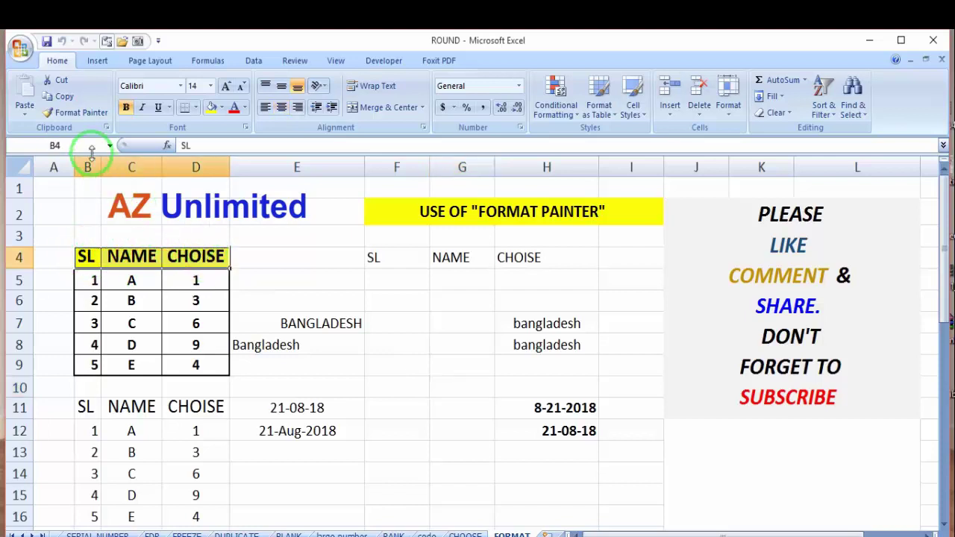
pyautogui.click(50, 113)
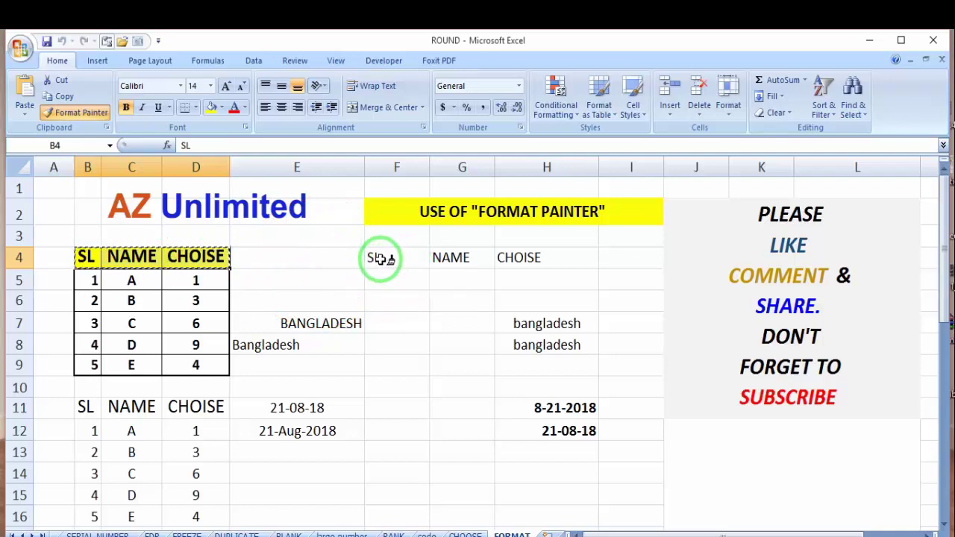
pyautogui.moveTo(379, 258); pyautogui.dragTo(521, 260)
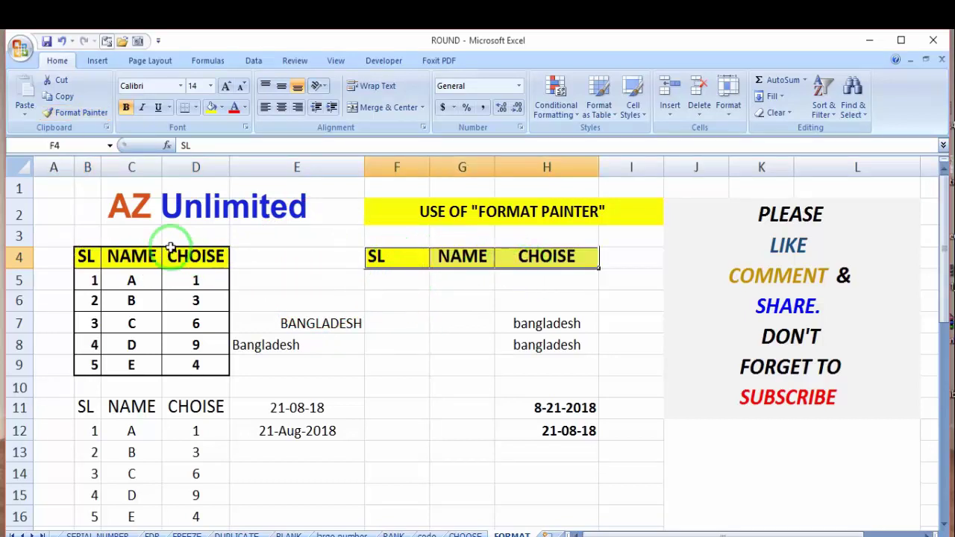
# - Compare the formatted first table B4:D9 with the plain second table B11:D16
pyautogui.click(440, 297)
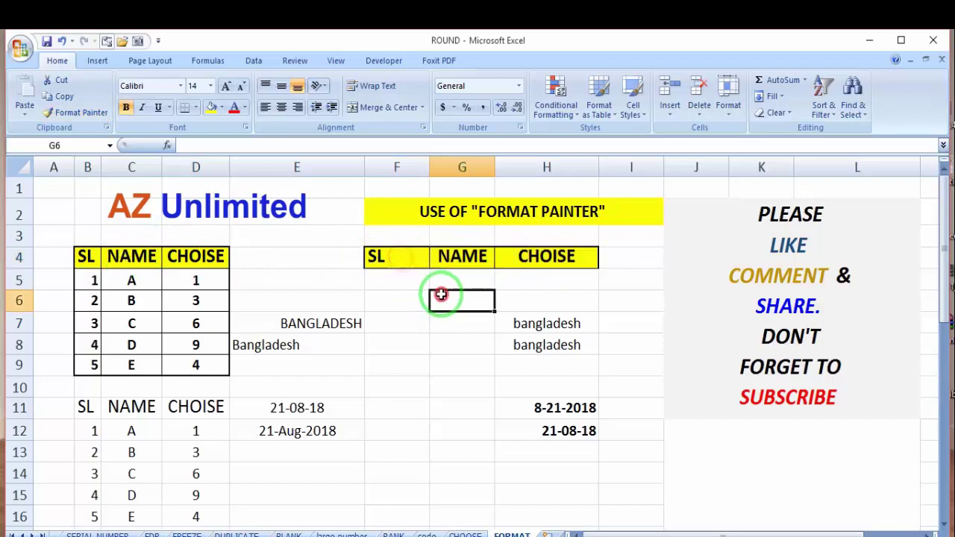
pyautogui.moveTo(399, 259); pyautogui.dragTo(501, 261)
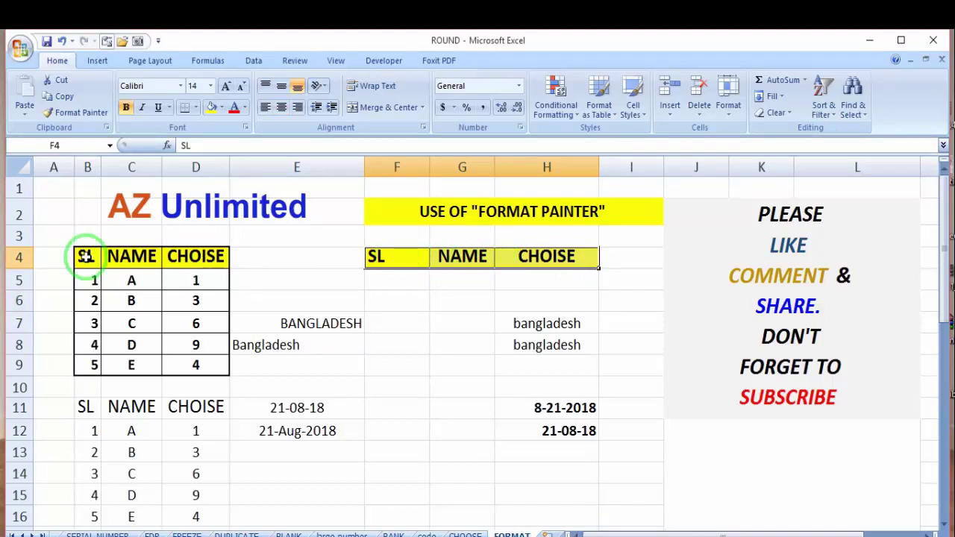
pyautogui.moveTo(86, 257); pyautogui.dragTo(194, 357)
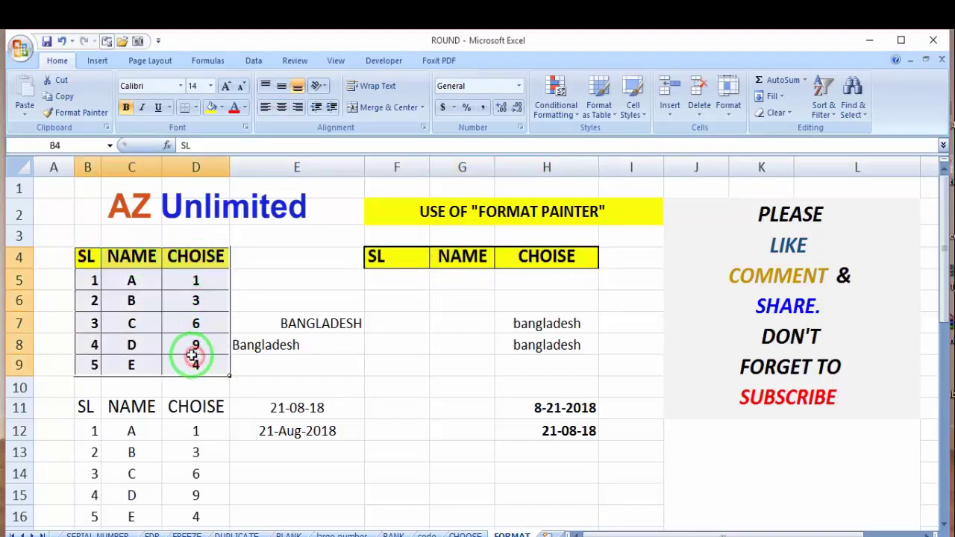
pyautogui.scroll(-1, 153, 374)
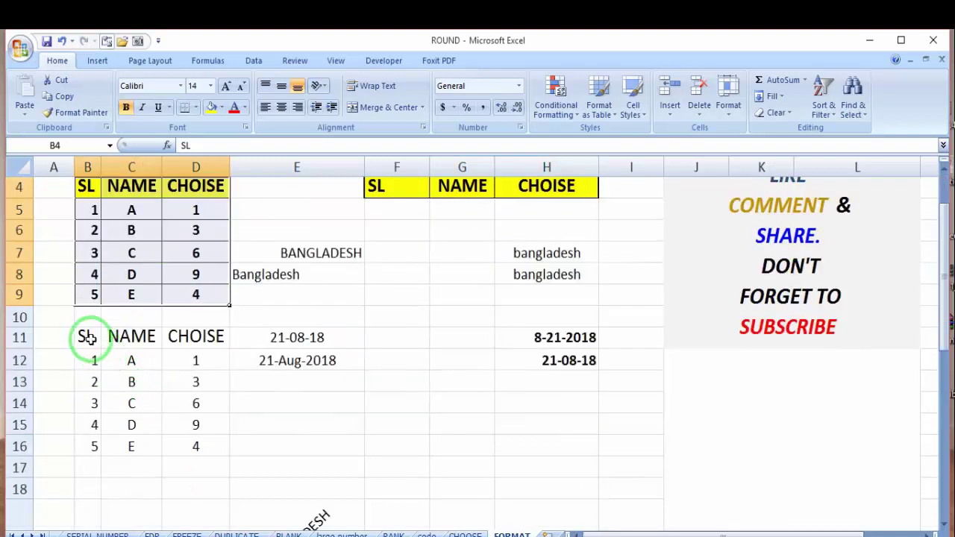
pyautogui.moveTo(87, 338); pyautogui.dragTo(181, 438)
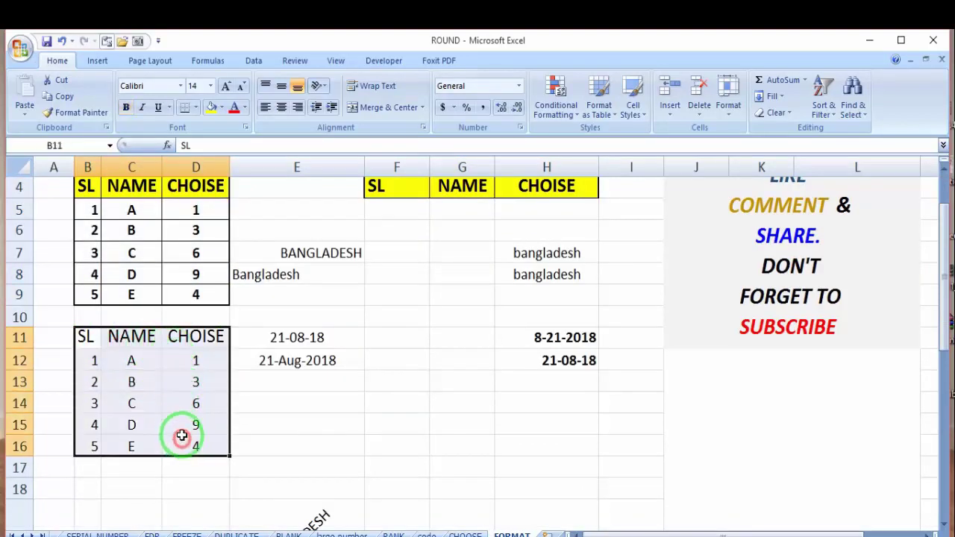
pyautogui.scroll(1, 171, 373)
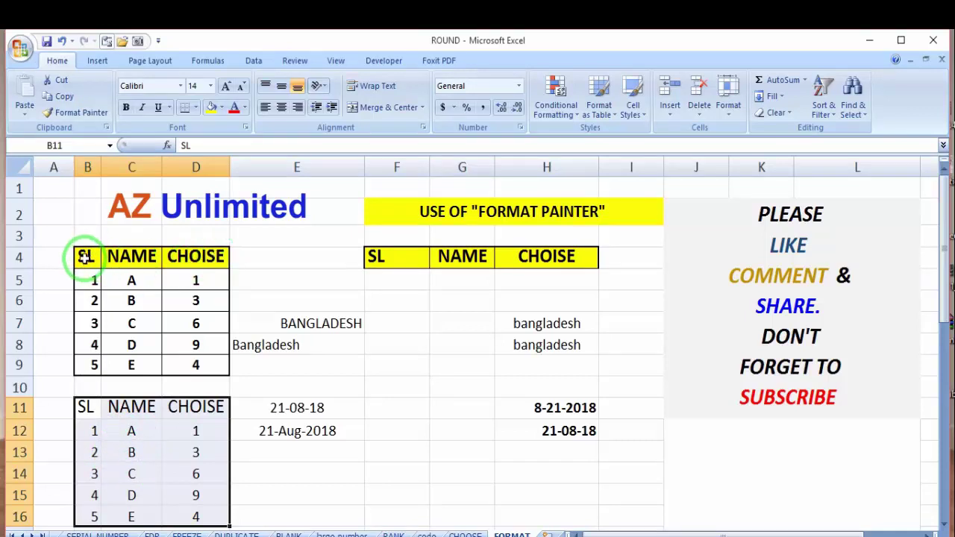
# - Paint B4:D9's yellow bold headers and borders onto the second table in B11:D16
pyautogui.moveTo(85, 256)
pyautogui.mouseDown()
pyautogui.moveTo(196, 260)
pyautogui.moveTo(196, 366)
pyautogui.mouseUp()
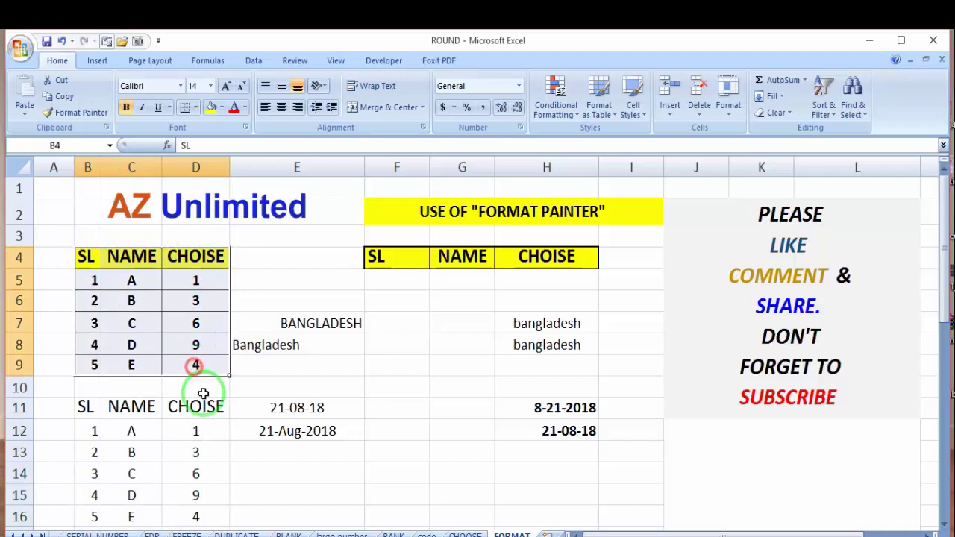
pyautogui.click(79, 113)
pyautogui.scroll(-2, 79, 406)
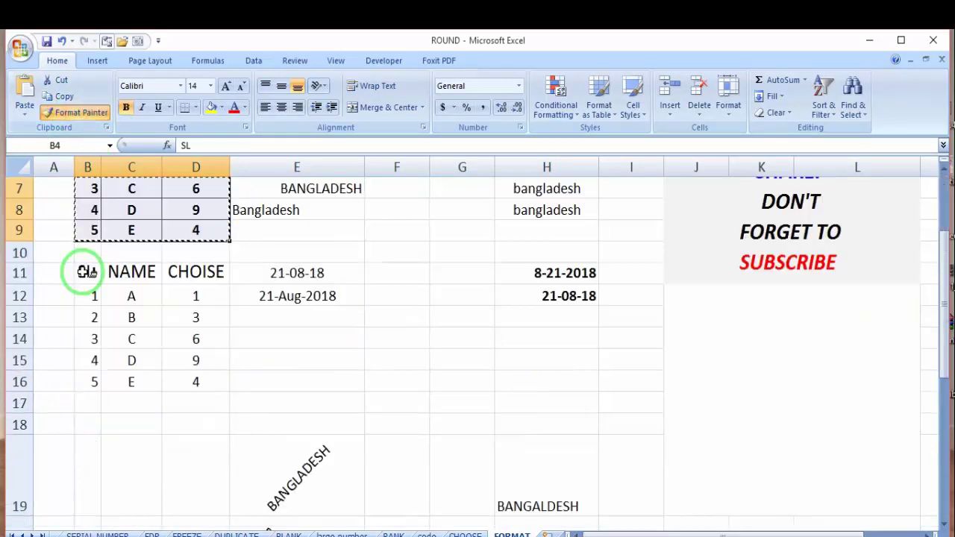
pyautogui.moveTo(85, 273)
pyautogui.mouseDown()
pyautogui.moveTo(194, 273)
pyautogui.moveTo(184, 373)
pyautogui.mouseUp()
pyautogui.click(304, 379)
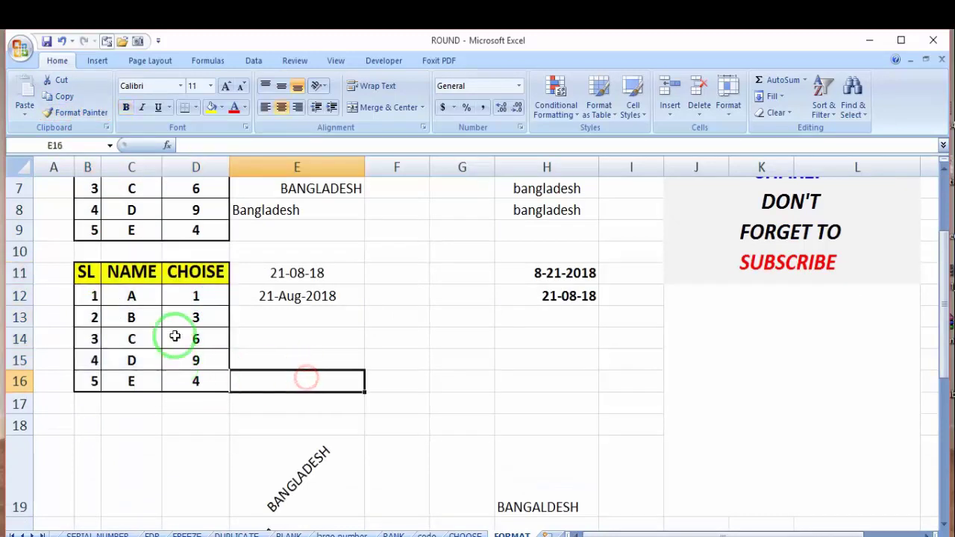
pyautogui.scroll(2, 181, 188)
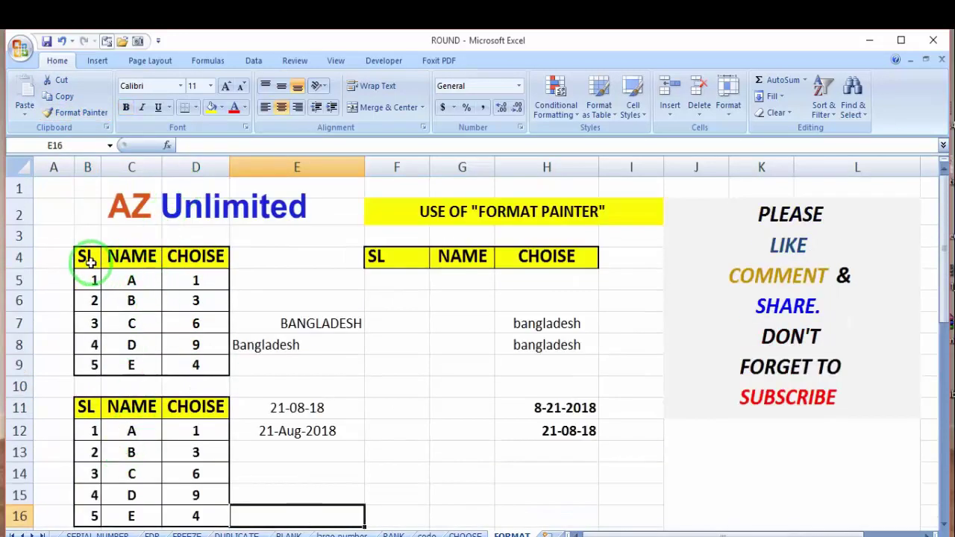
pyautogui.moveTo(85, 257); pyautogui.dragTo(177, 270)
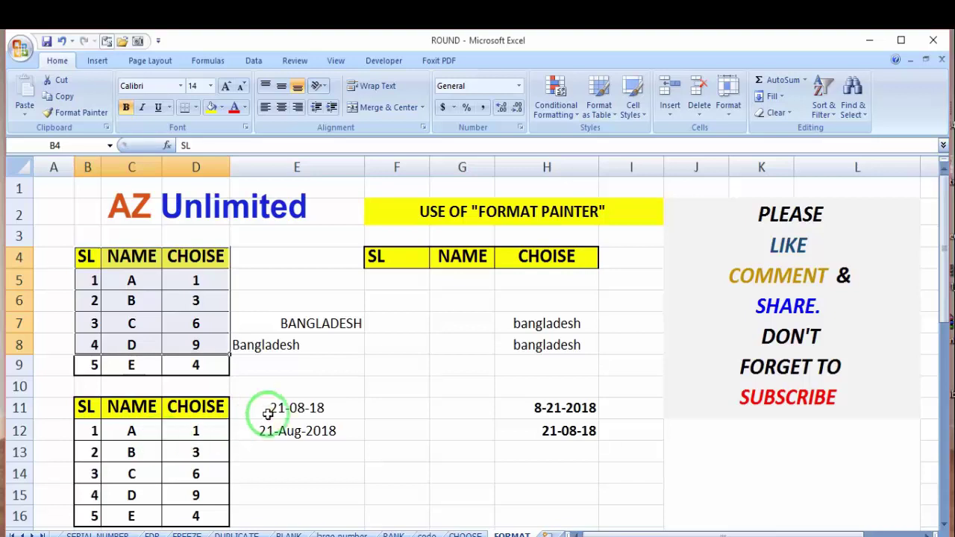
pyautogui.scroll(-1, 291, 343)
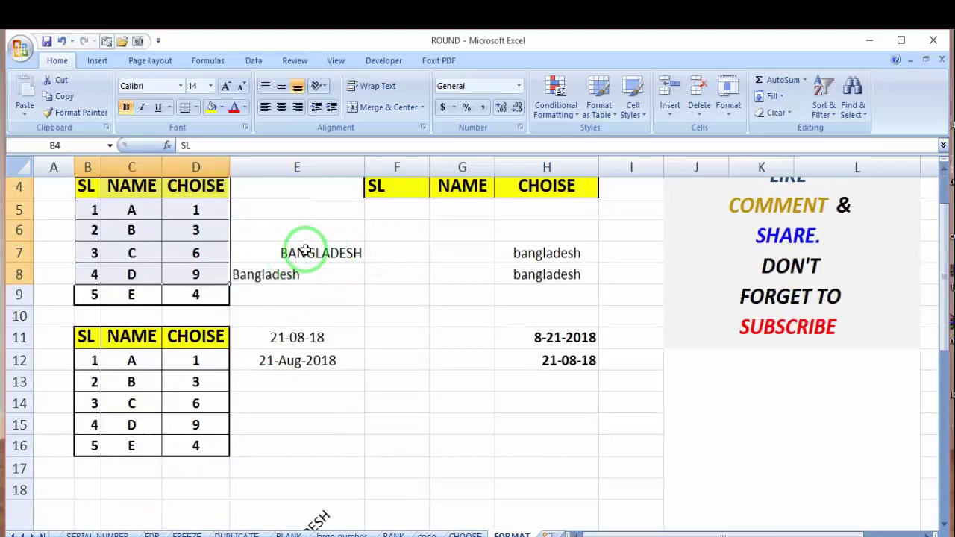
pyautogui.click(304, 253)
pyautogui.moveTo(305, 253); pyautogui.dragTo(305, 273)
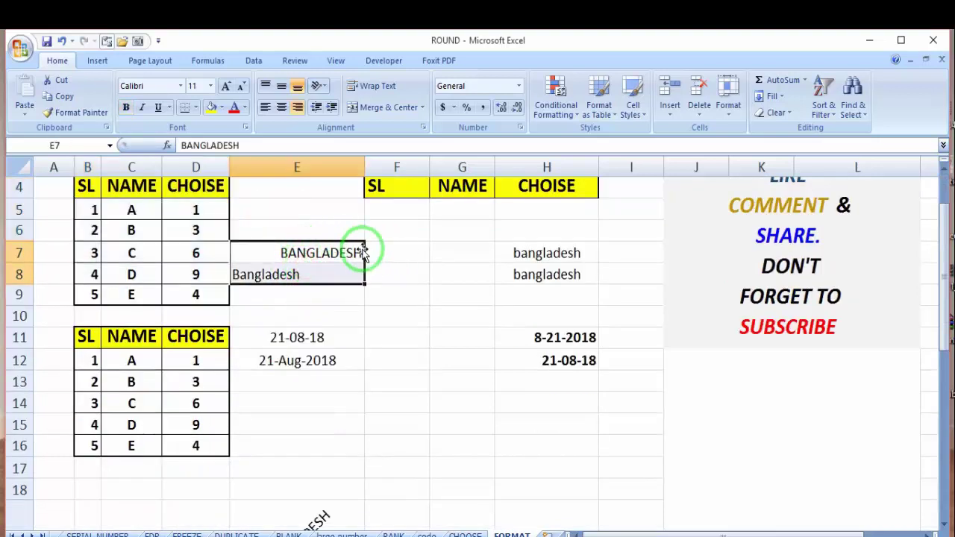
pyautogui.click(313, 274)
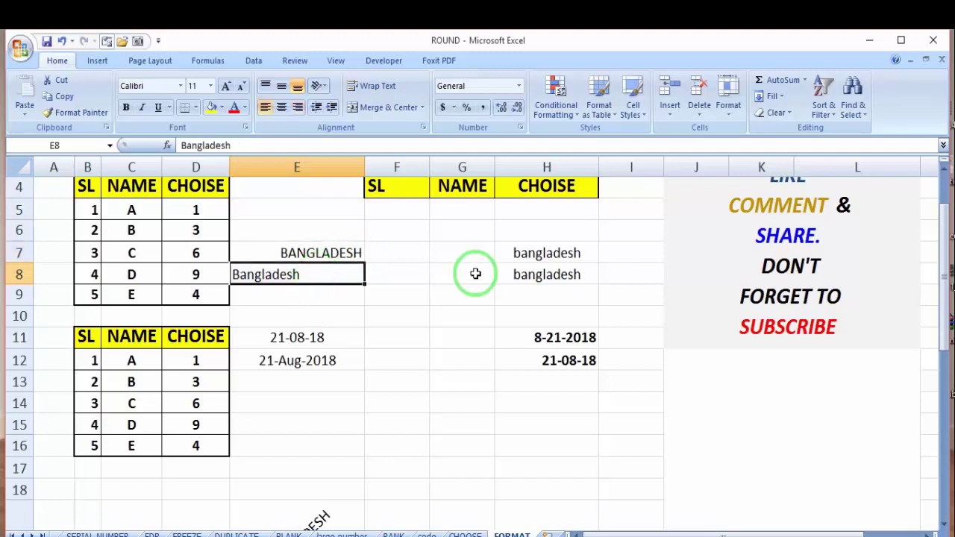
pyautogui.moveTo(534, 254); pyautogui.dragTo(534, 273)
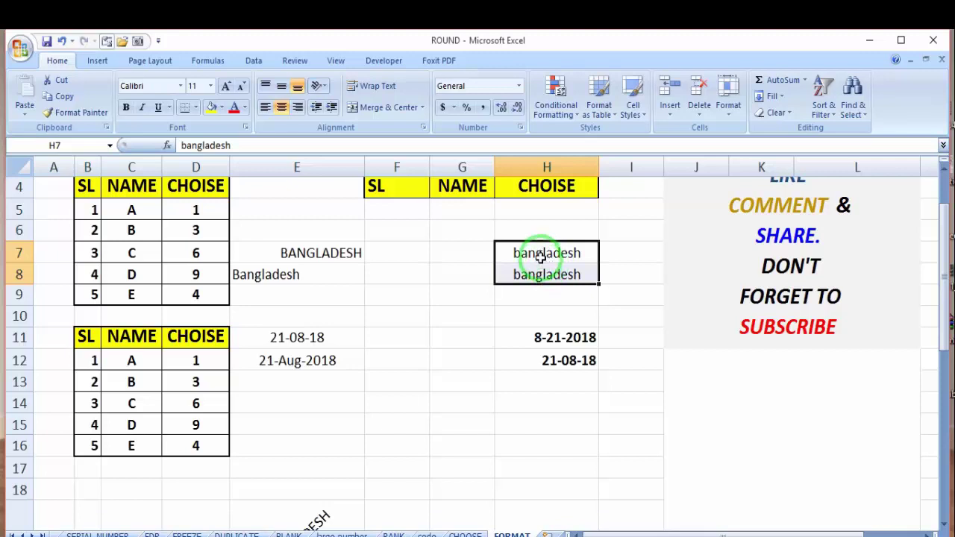
pyautogui.click(270, 250)
pyautogui.moveTo(270, 257); pyautogui.dragTo(271, 289)
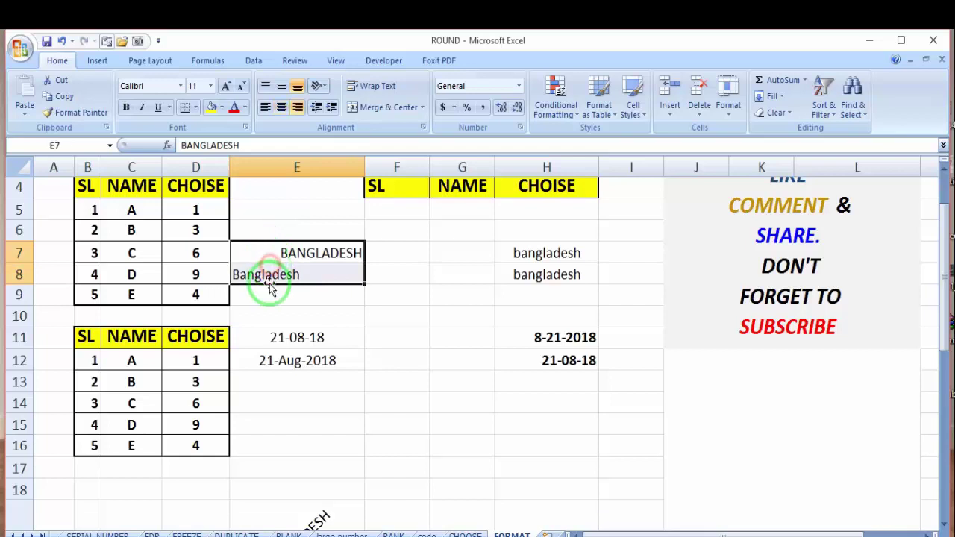
pyautogui.click(80, 113)
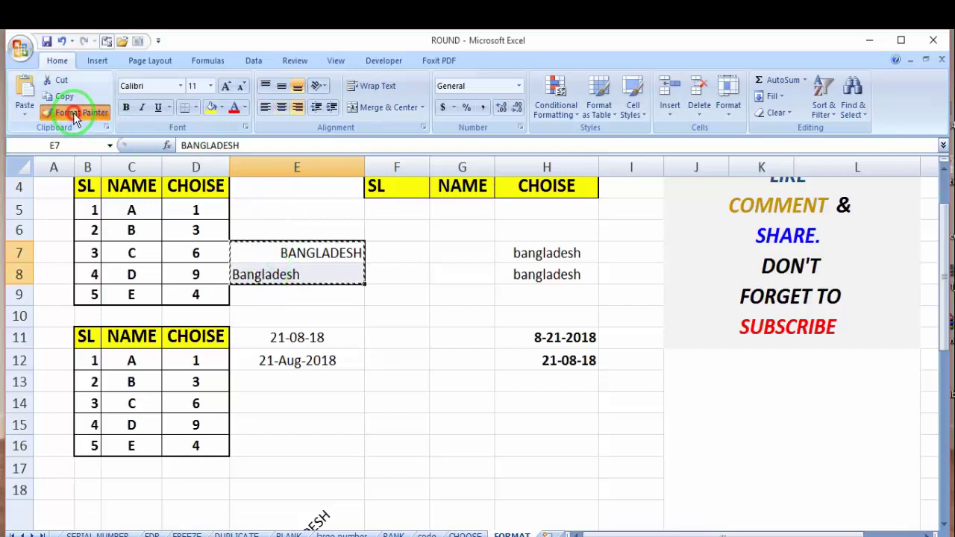
pyautogui.click(529, 254)
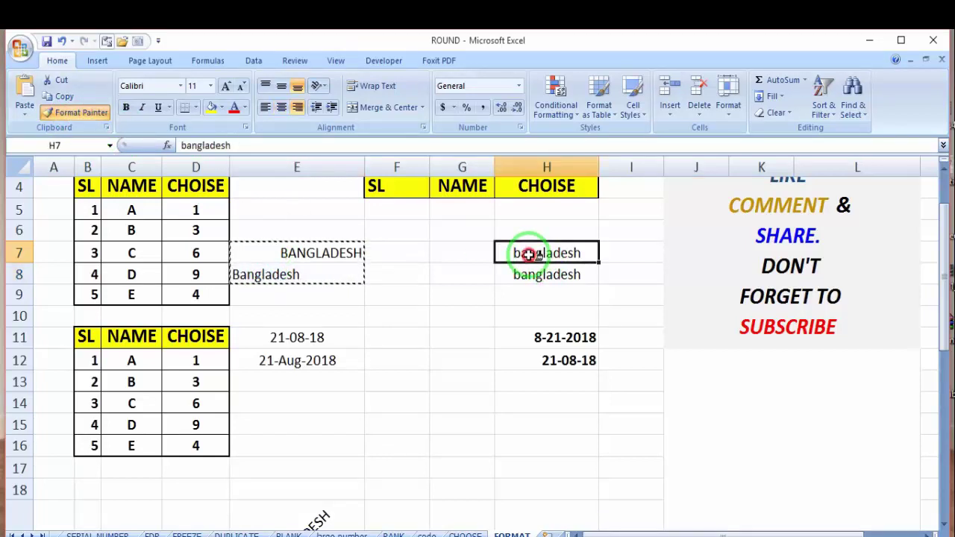
pyautogui.moveTo(528, 255); pyautogui.dragTo(526, 273)
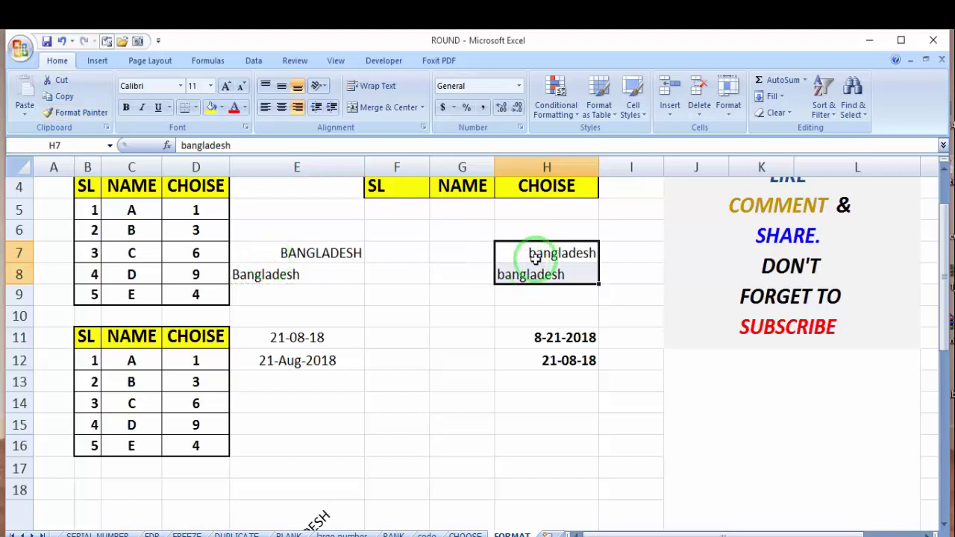
pyautogui.click(592, 252)
pyautogui.click(571, 282)
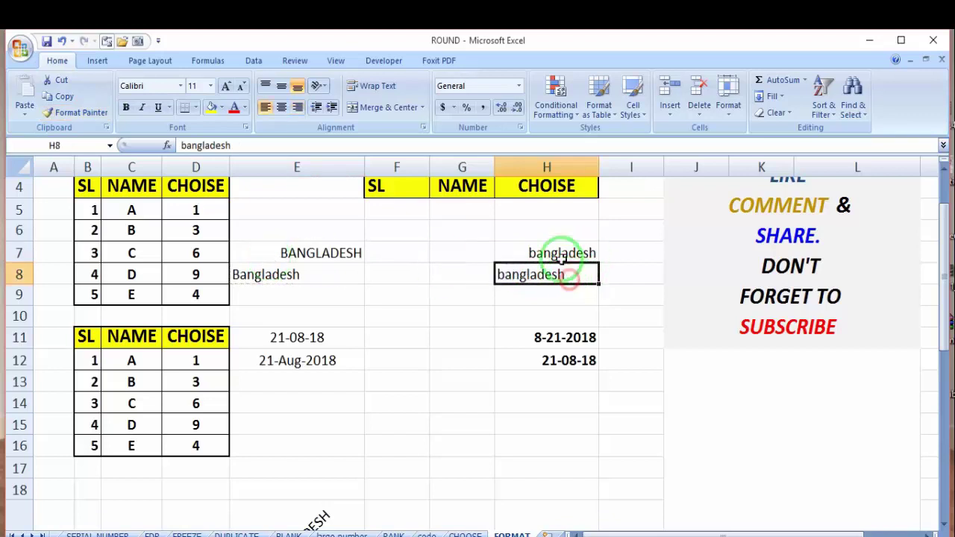
pyautogui.moveTo(561, 252); pyautogui.dragTo(548, 276)
# - Compare the date formats in E11:E12 with the bold dates in H11:H12
pyautogui.scroll(-1, 449, 301)
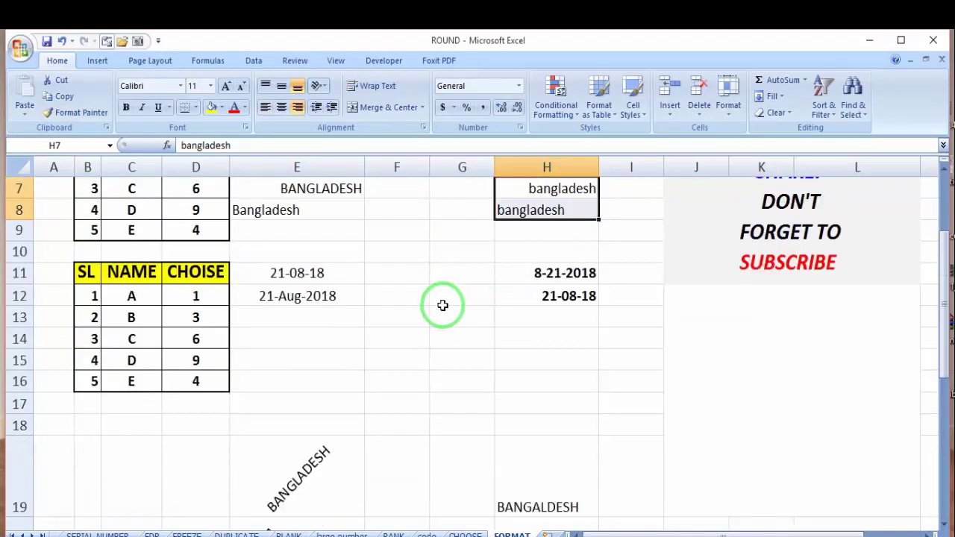
pyautogui.moveTo(264, 274); pyautogui.dragTo(266, 288)
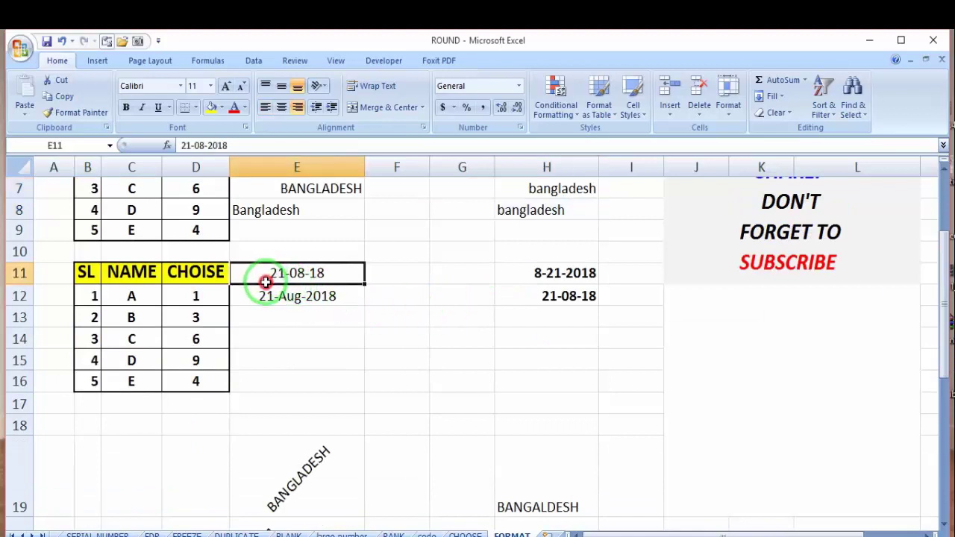
pyautogui.click(306, 273)
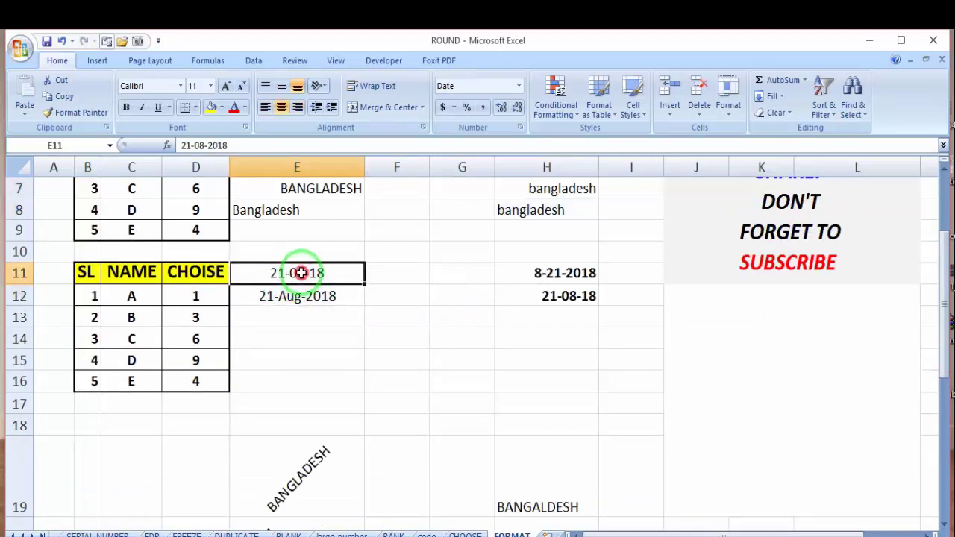
pyautogui.click(296, 297)
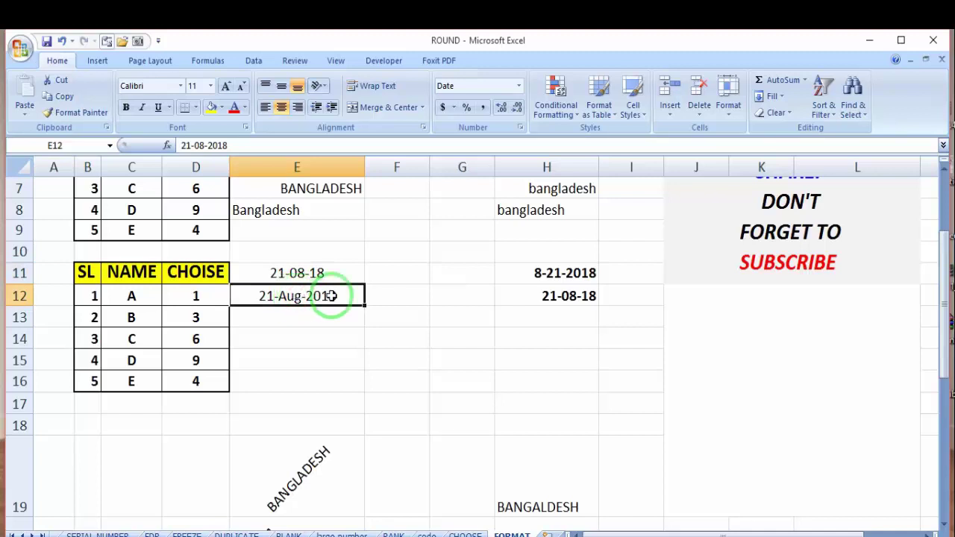
pyautogui.moveTo(550, 273); pyautogui.dragTo(551, 291)
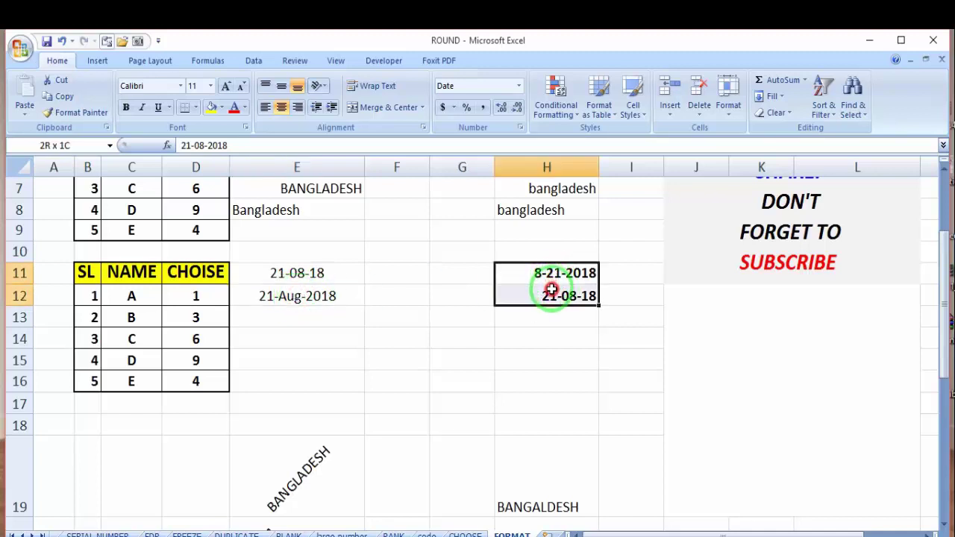
pyautogui.click(530, 274)
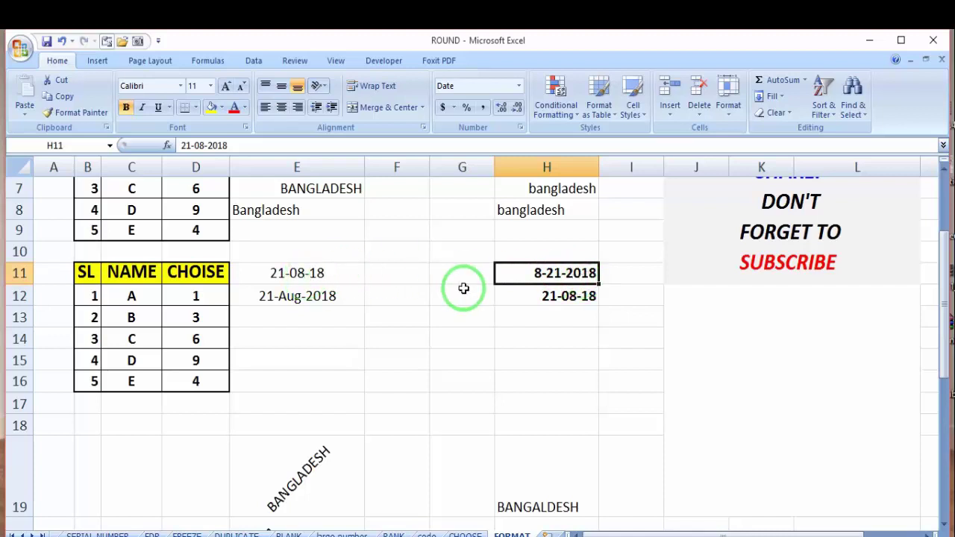
pyautogui.click(297, 272)
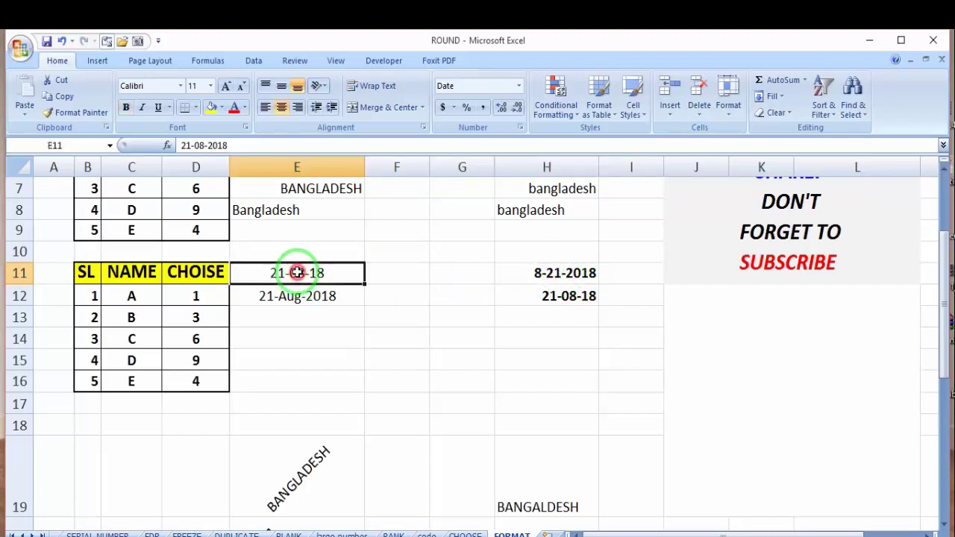
pyautogui.click(542, 297)
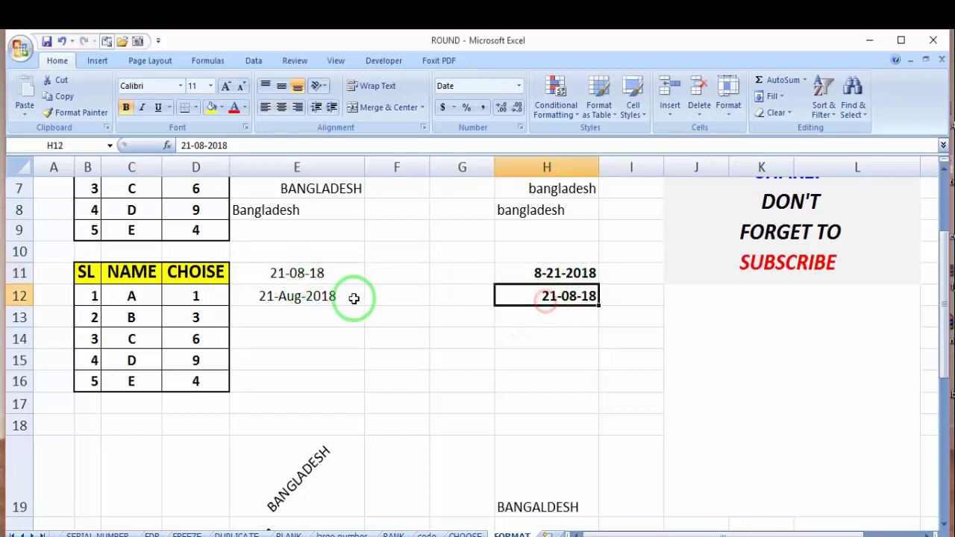
pyautogui.click(321, 296)
# - Copy E11:E12's date formats onto H11:H12, which now read 21-08-18 and 21-Aug-2018
pyautogui.click(342, 271)
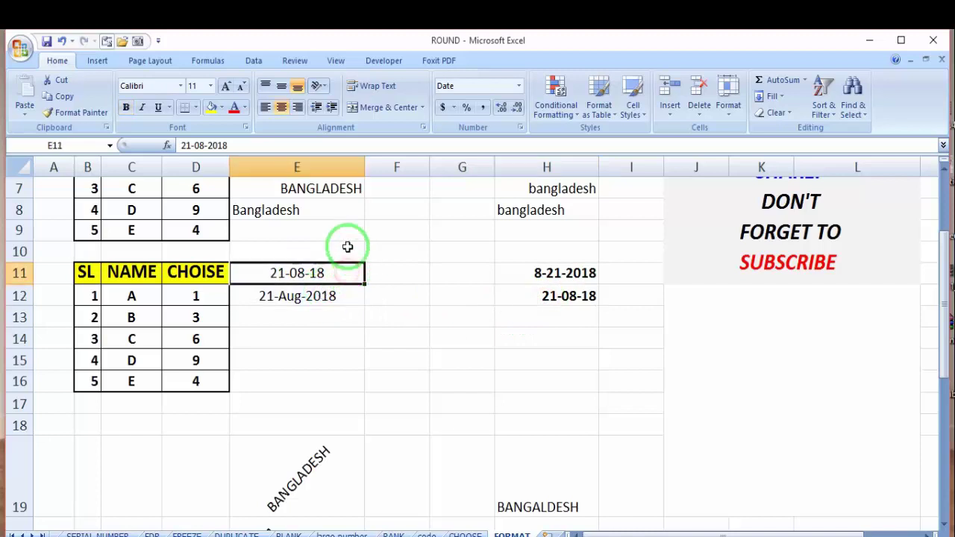
pyautogui.click(348, 250)
pyautogui.moveTo(341, 273); pyautogui.dragTo(339, 292)
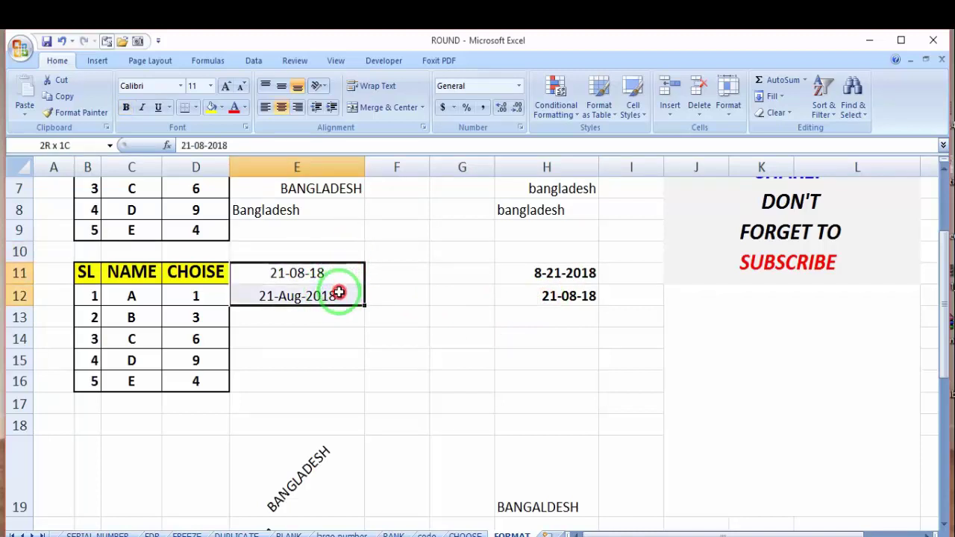
pyautogui.click(77, 112)
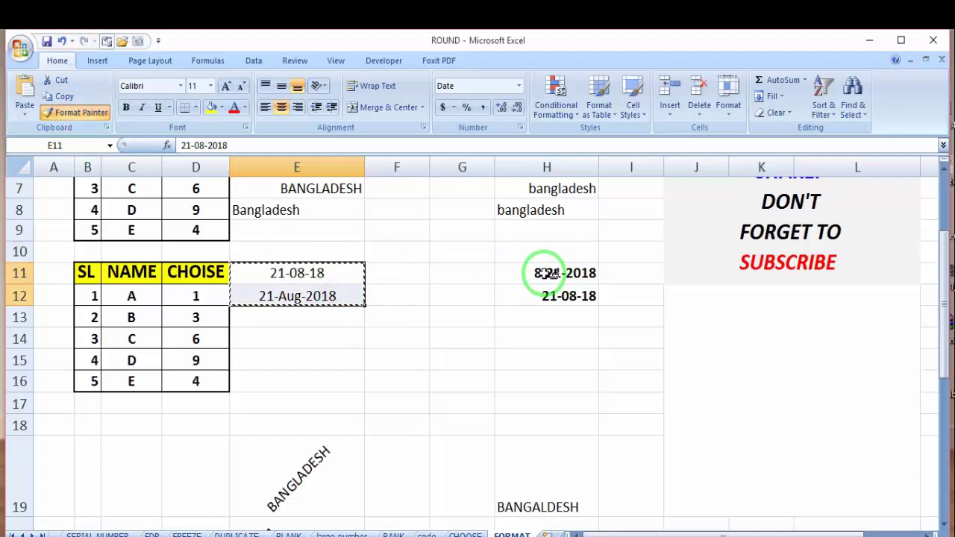
pyautogui.moveTo(544, 273); pyautogui.dragTo(546, 289)
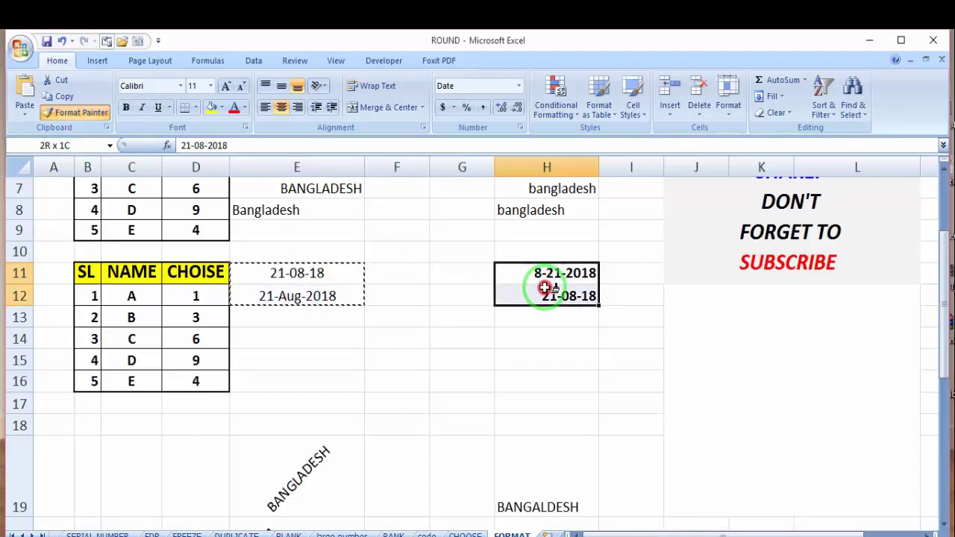
pyautogui.moveTo(546, 288); pyautogui.dragTo(543, 287)
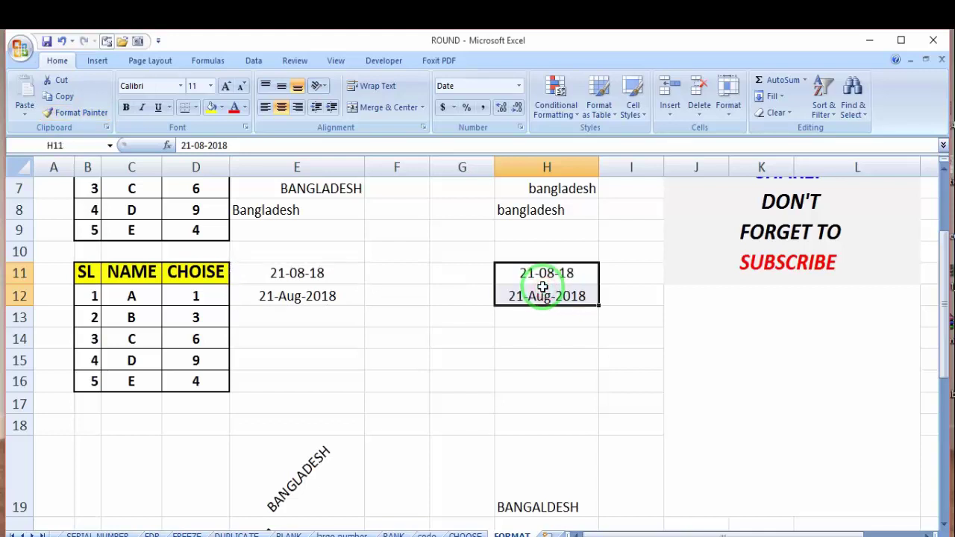
pyautogui.click(534, 272)
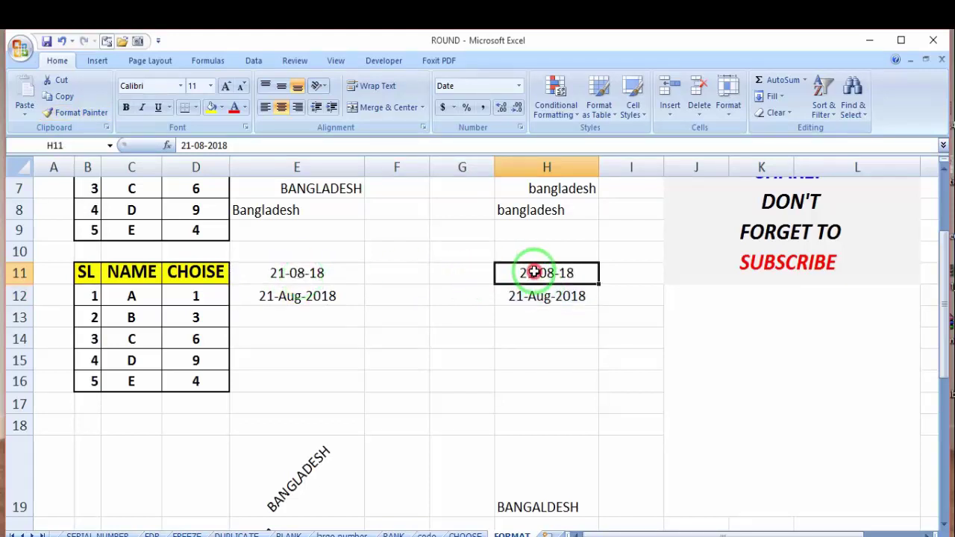
pyautogui.click(545, 296)
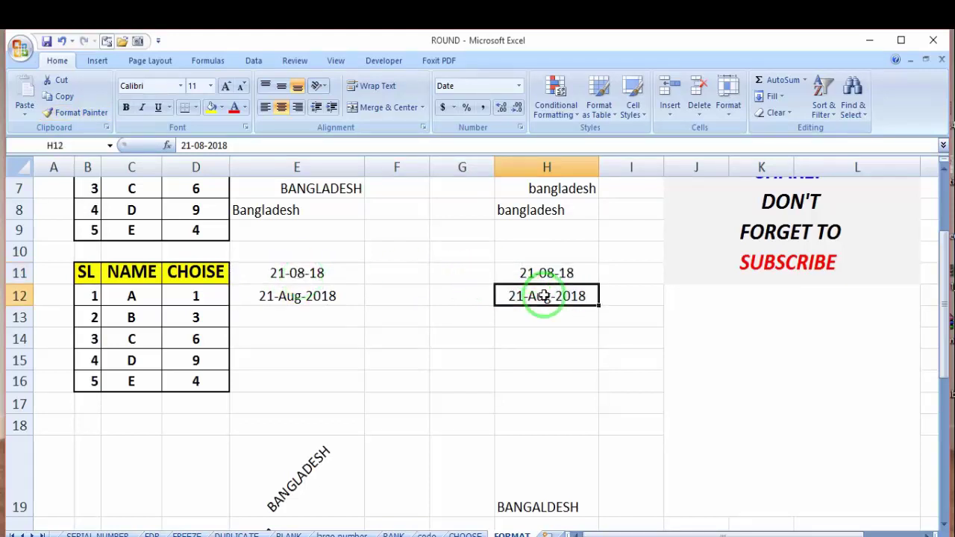
# - Inspect the upward, downward and vertical BANGLADESH rotations in E19:E21
pyautogui.scroll(-2, 423, 301)
pyautogui.scroll(-1, 423, 301)
pyautogui.click(285, 280)
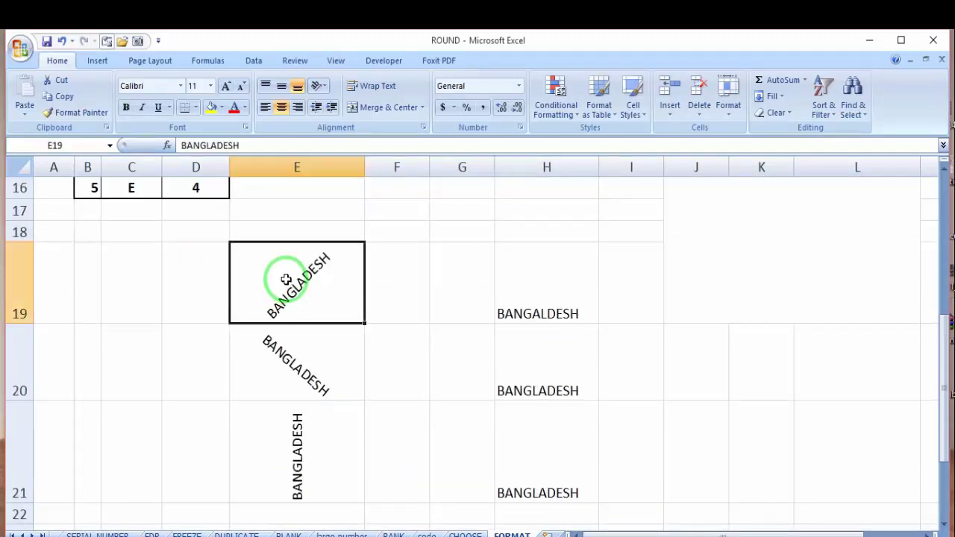
pyautogui.moveTo(286, 280); pyautogui.dragTo(288, 426)
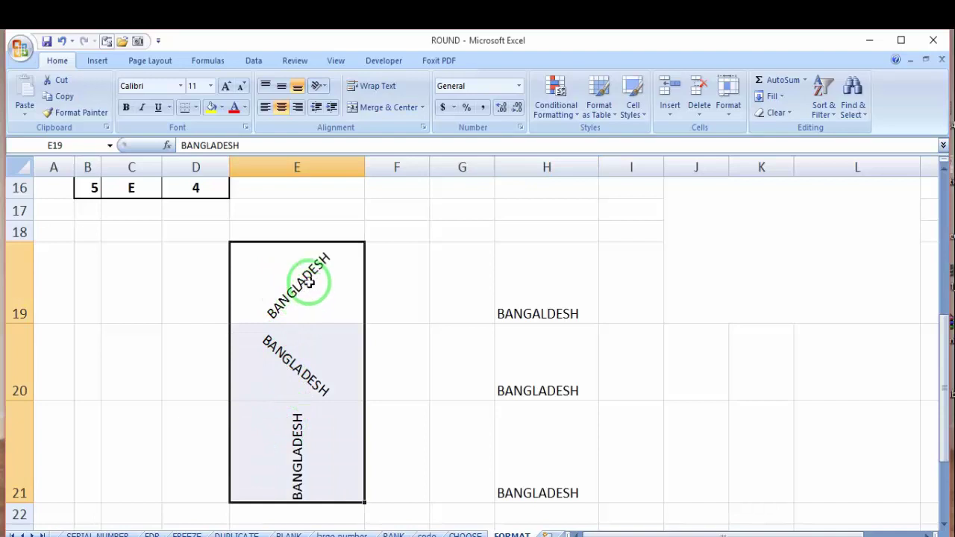
pyautogui.click(295, 366)
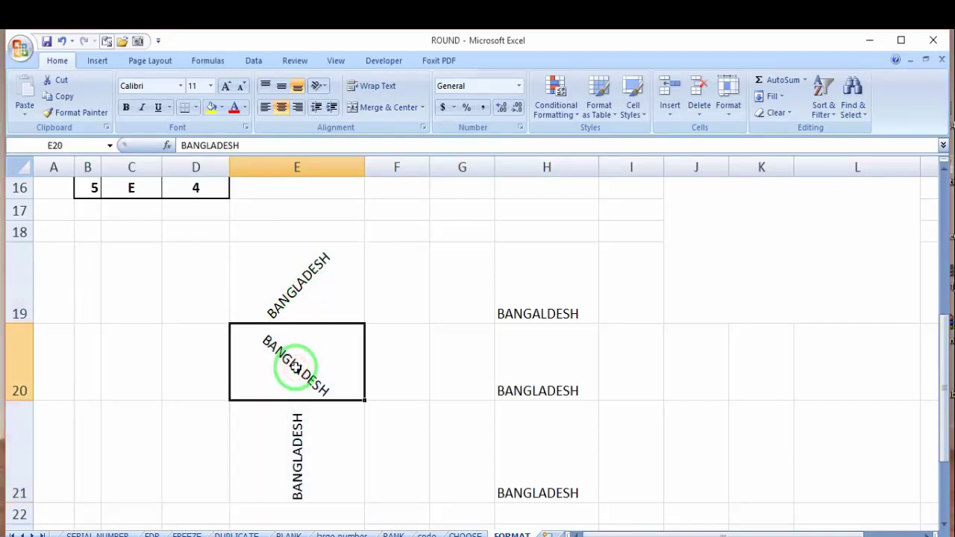
pyautogui.click(296, 436)
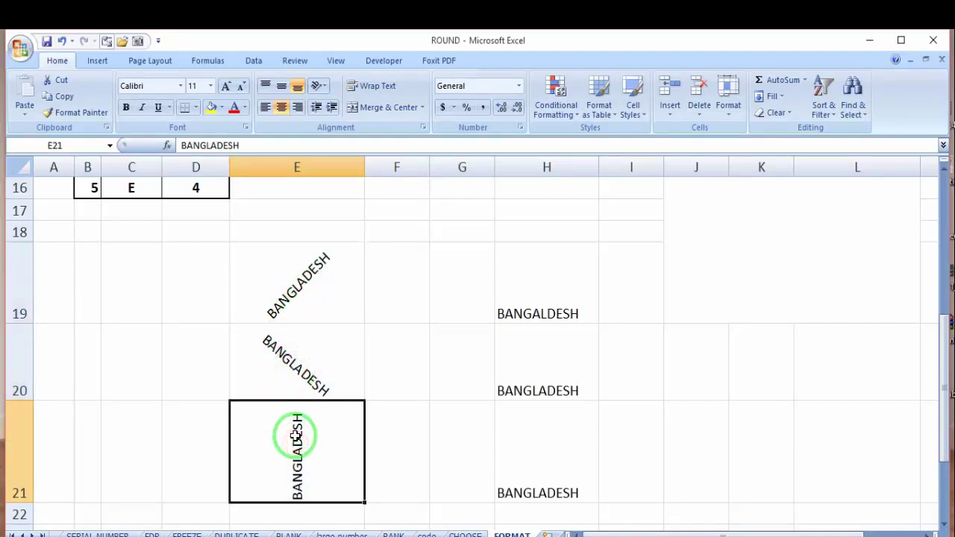
# - Compare the horizontal text in H19:H21 with E19, then select E19 as the source
pyautogui.moveTo(535, 273); pyautogui.dragTo(540, 426)
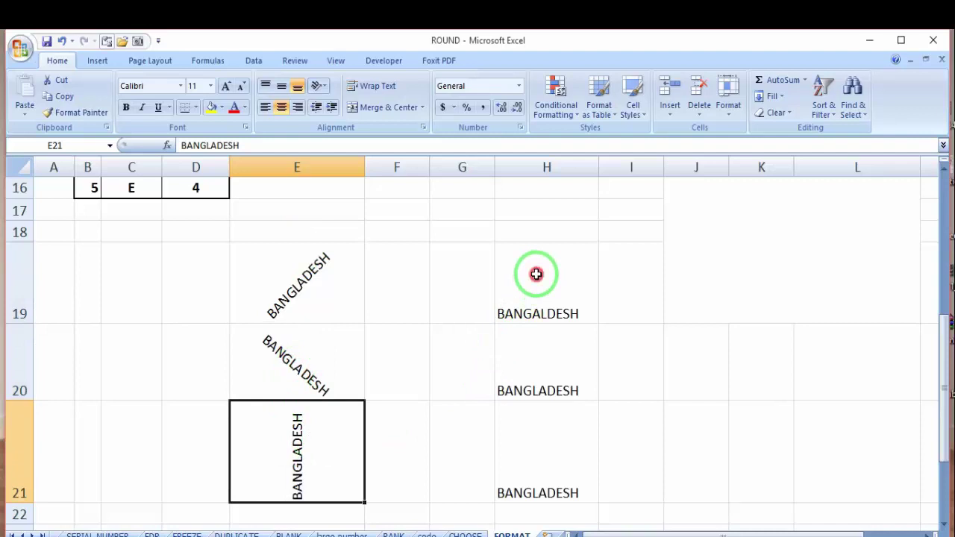
pyautogui.click(543, 446)
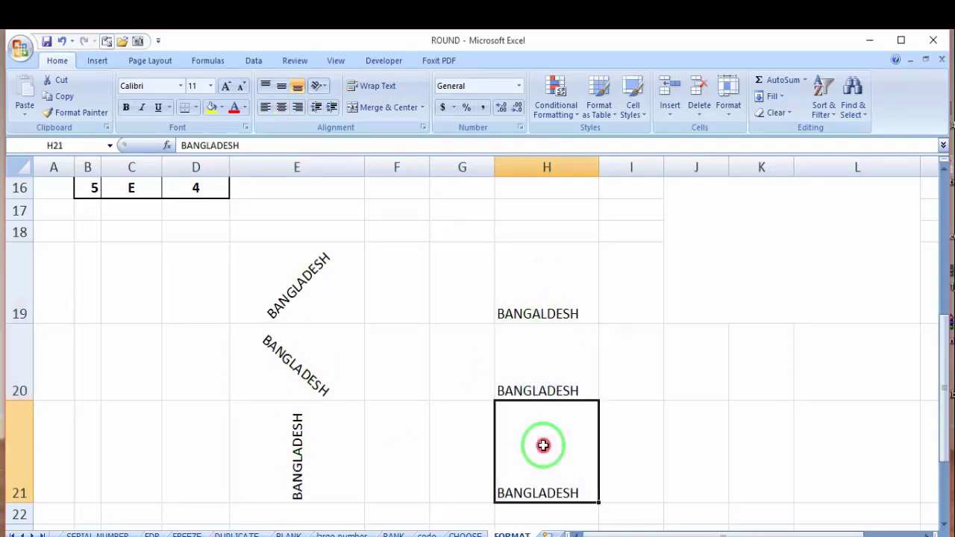
pyautogui.click(545, 286)
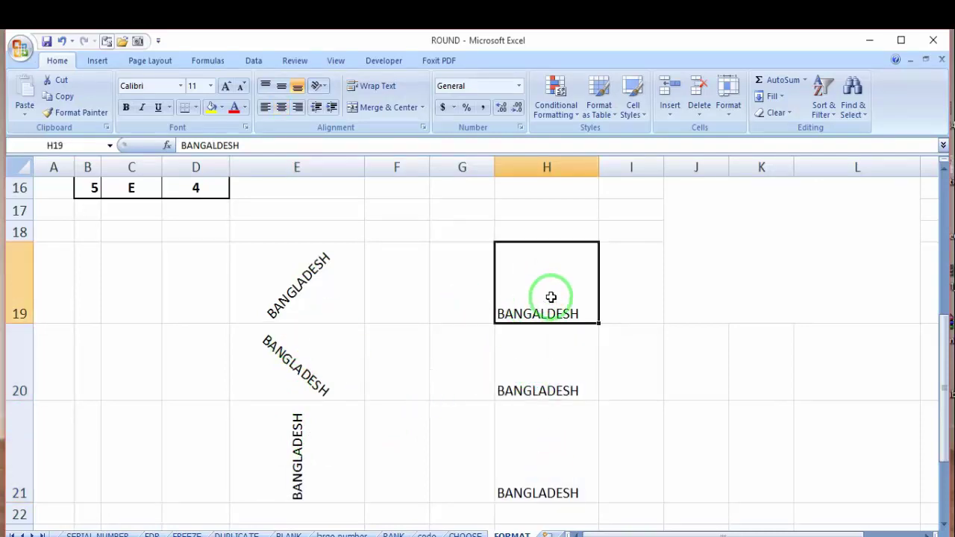
pyautogui.click(308, 283)
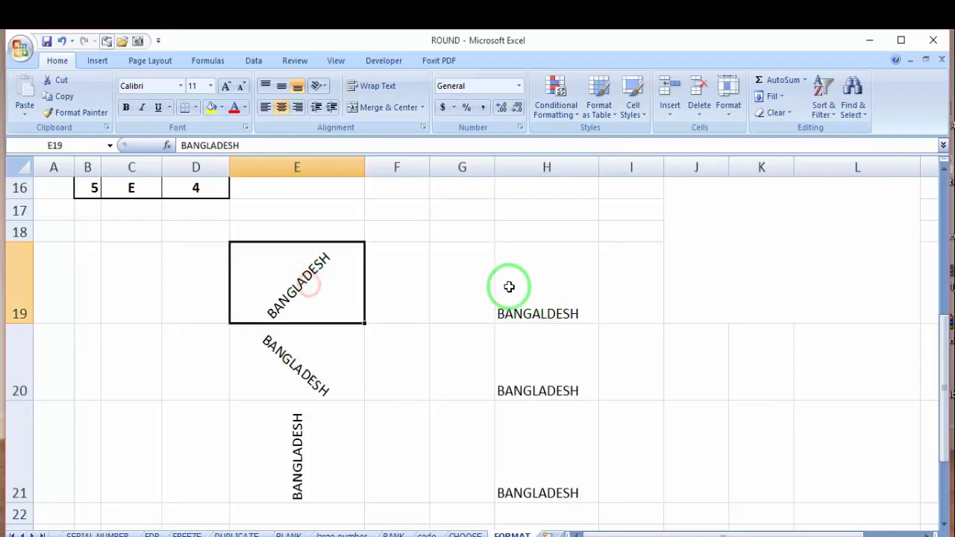
pyautogui.click(508, 285)
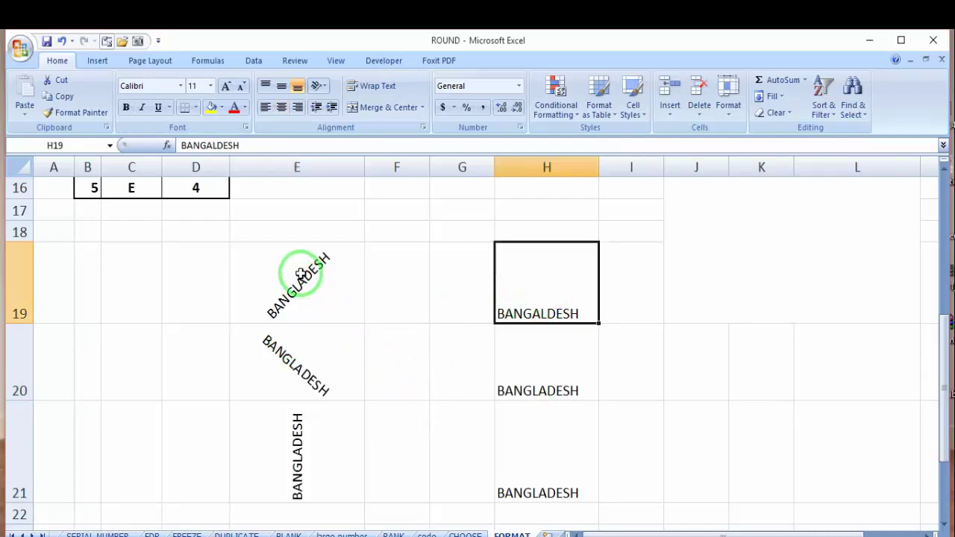
pyautogui.click(301, 274)
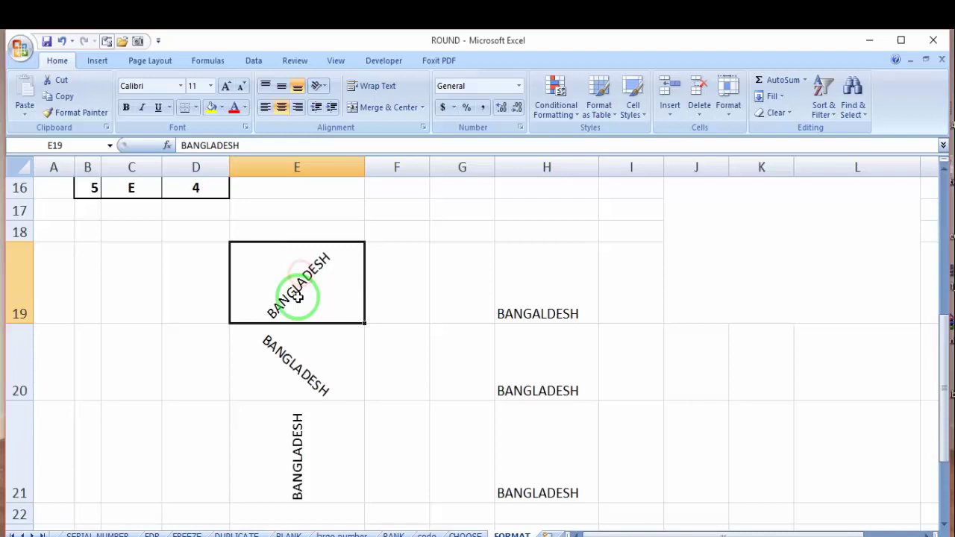
# - Paint the E19, E20 and E21 BANGLADESH rotations onto H19, H20 and H21
pyautogui.click(75, 112)
pyautogui.click(538, 294)
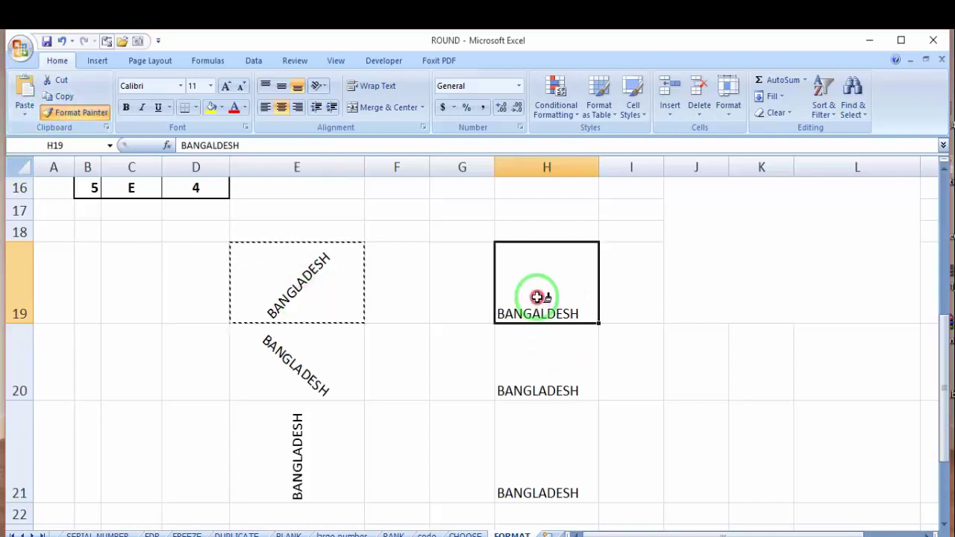
pyautogui.click(266, 354)
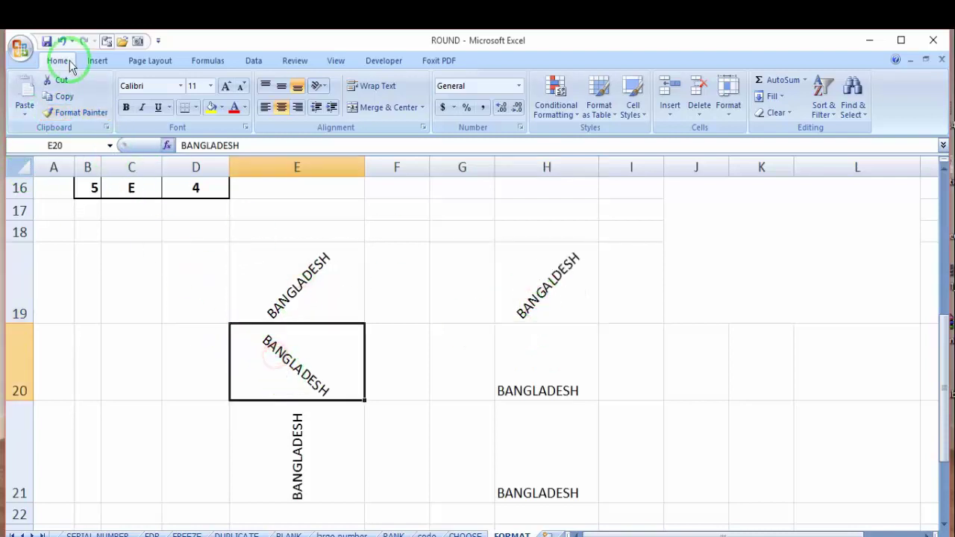
pyautogui.click(64, 115)
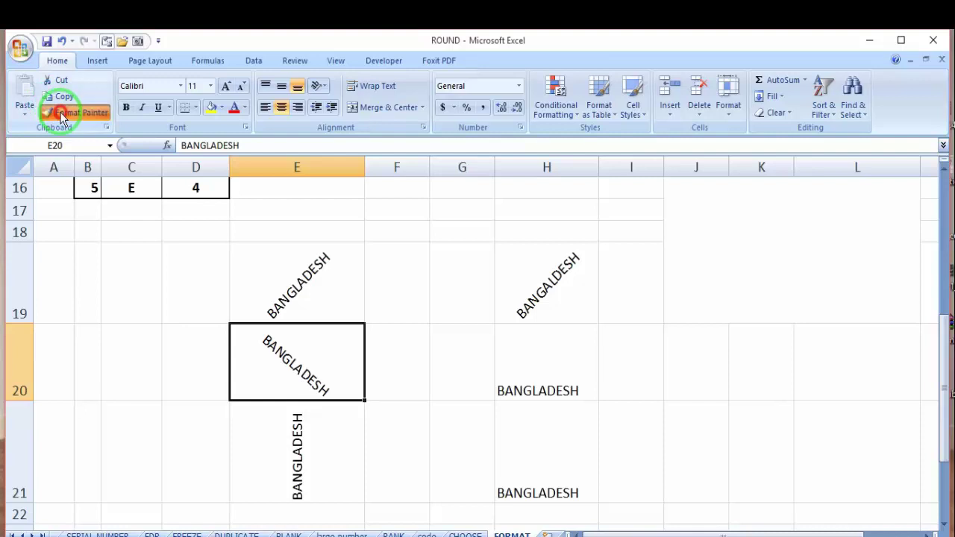
pyautogui.click(534, 383)
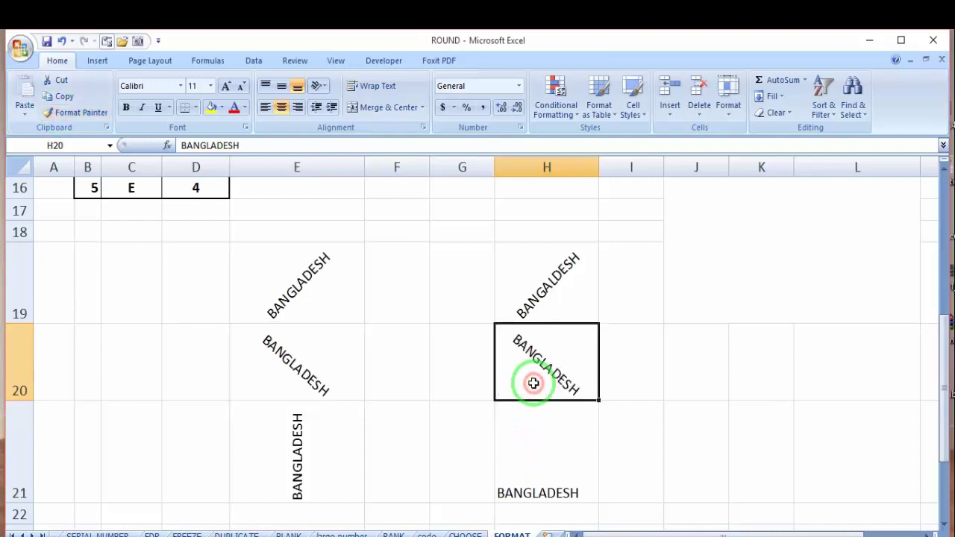
pyautogui.click(295, 460)
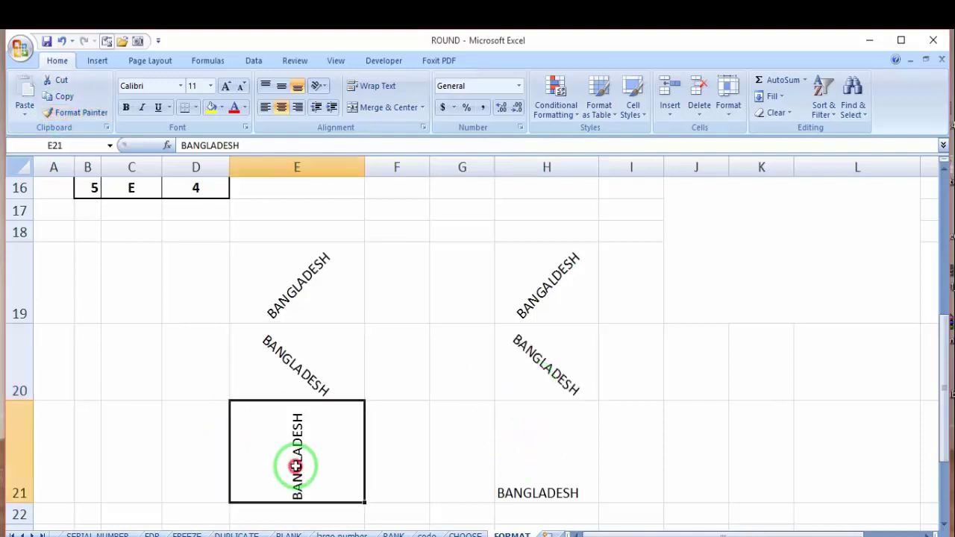
pyautogui.click(56, 115)
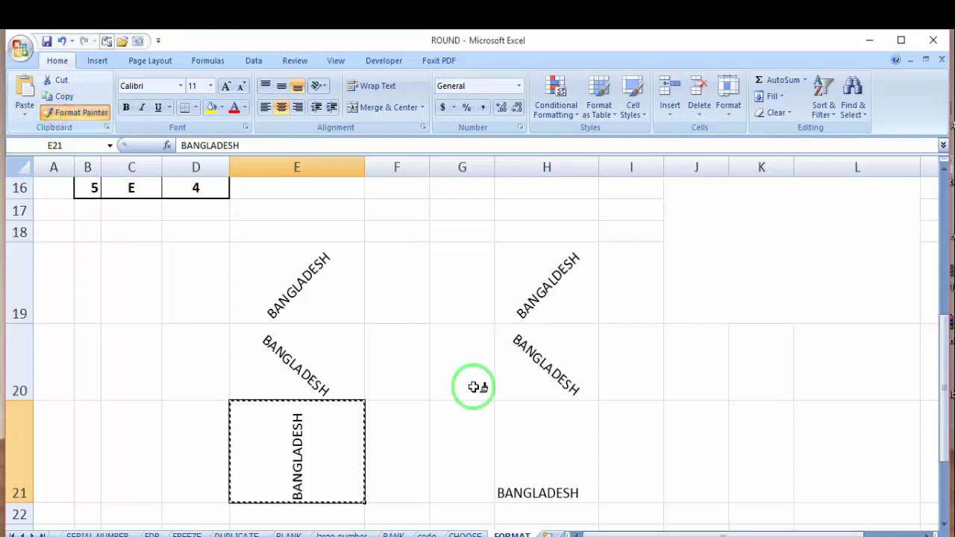
pyautogui.click(543, 474)
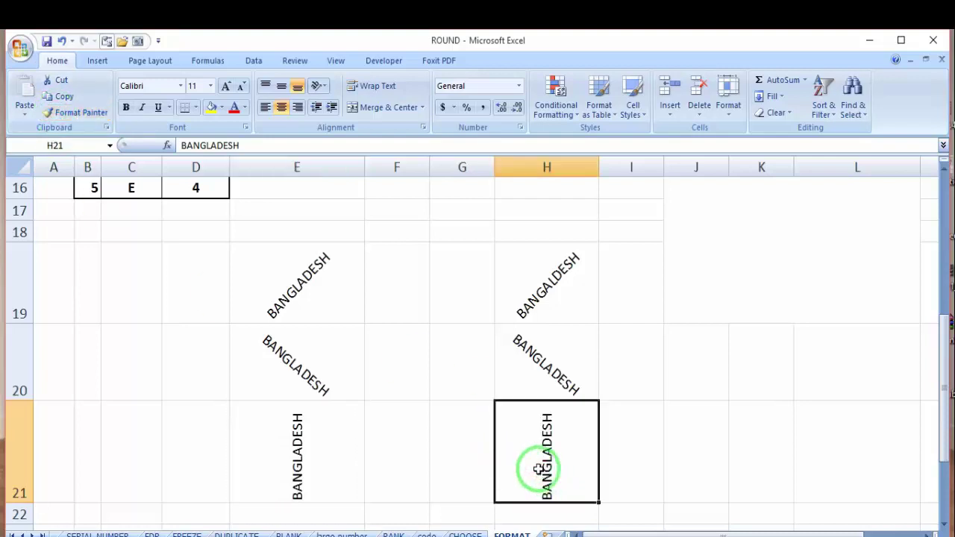
pyautogui.scroll(-2, 437, 394)
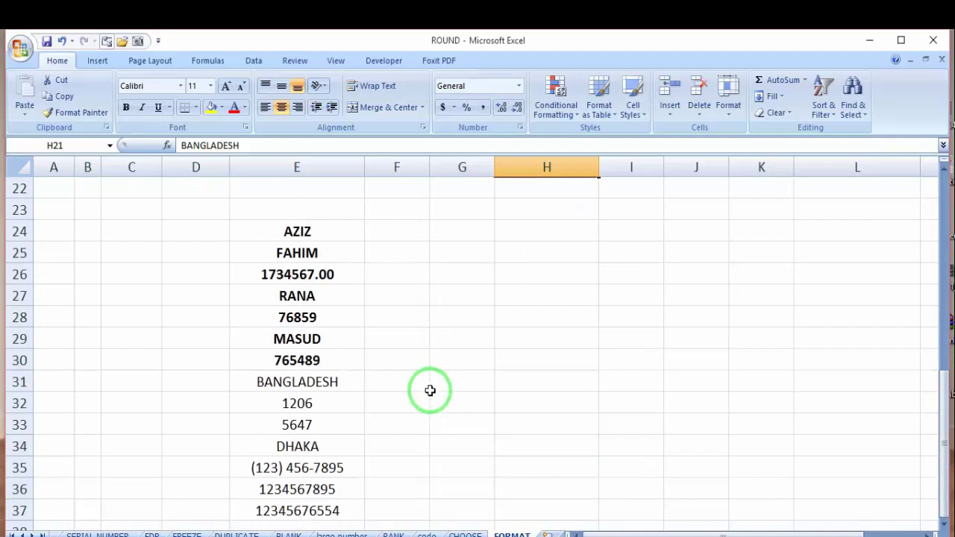
pyautogui.moveTo(268, 233); pyautogui.dragTo(264, 258)
pyautogui.click(328, 254)
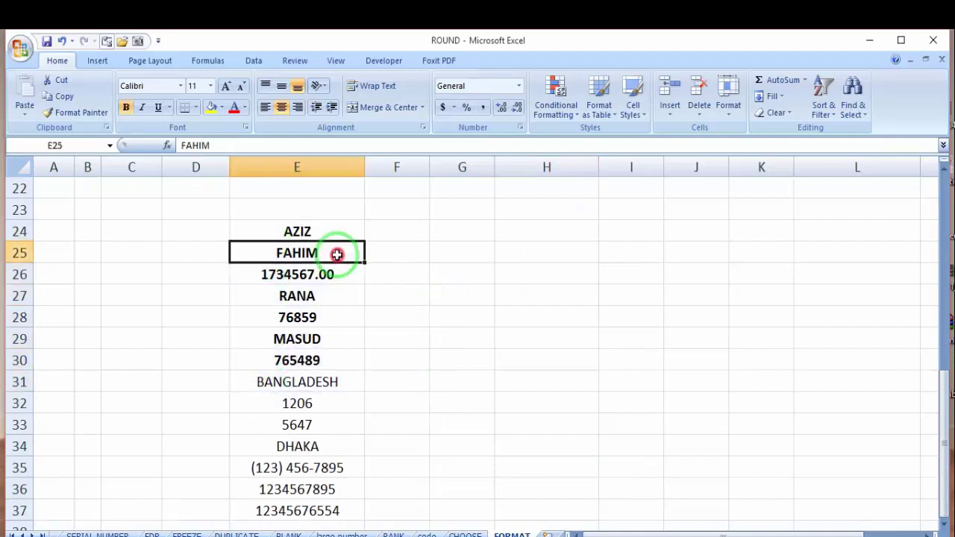
pyautogui.click(323, 230)
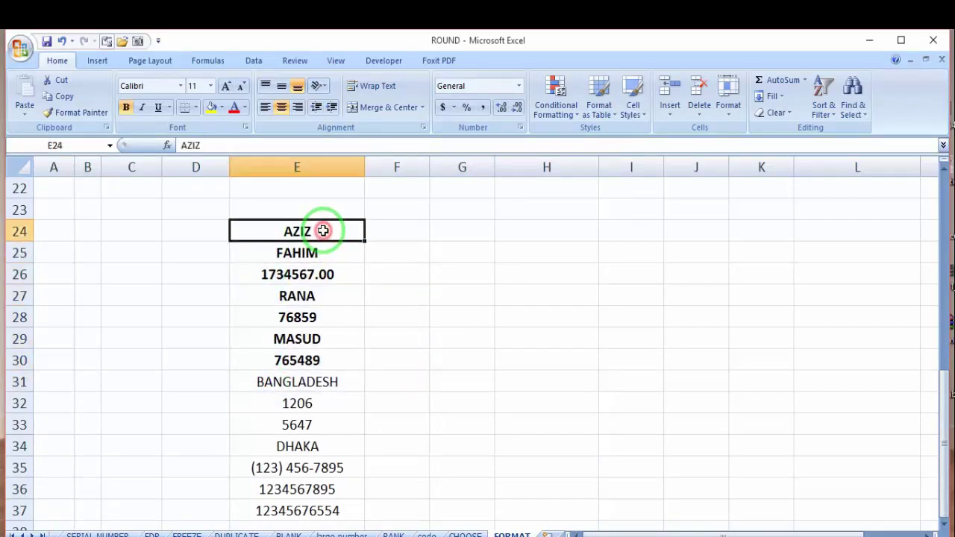
pyautogui.click(324, 255)
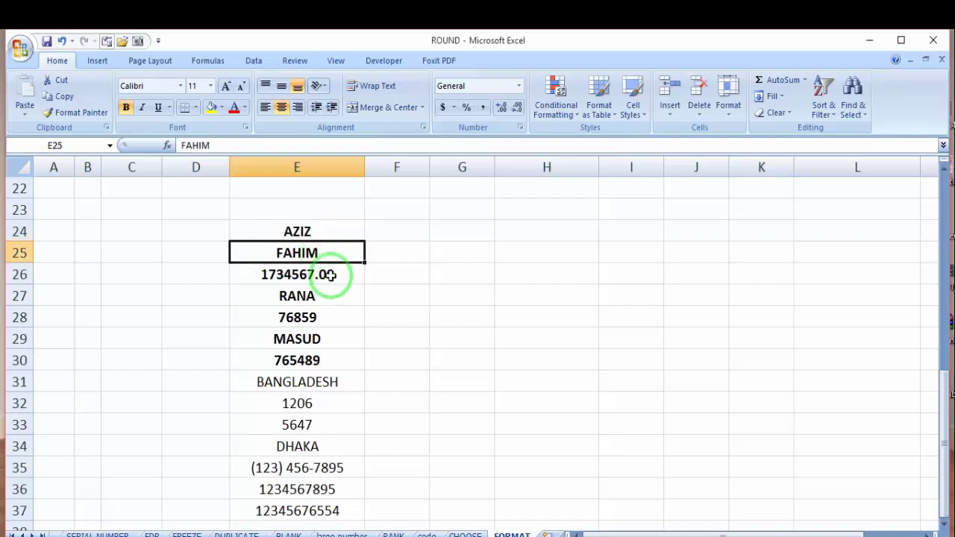
pyautogui.click(331, 275)
pyautogui.click(299, 490)
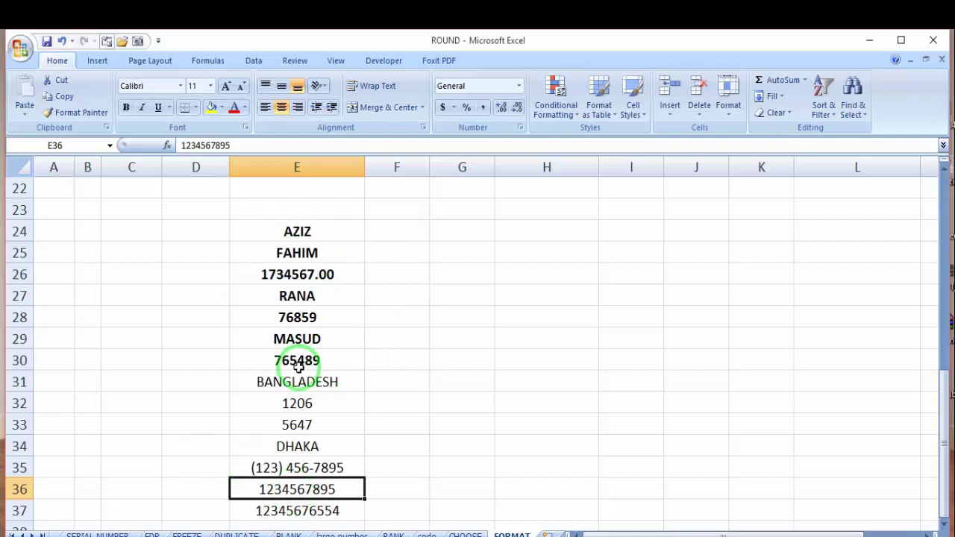
pyautogui.click(291, 274)
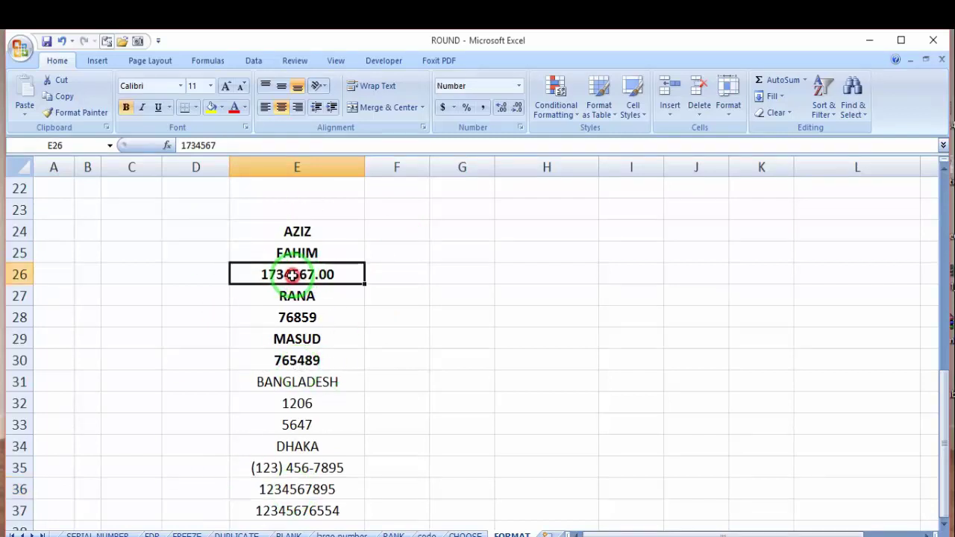
pyautogui.click(299, 317)
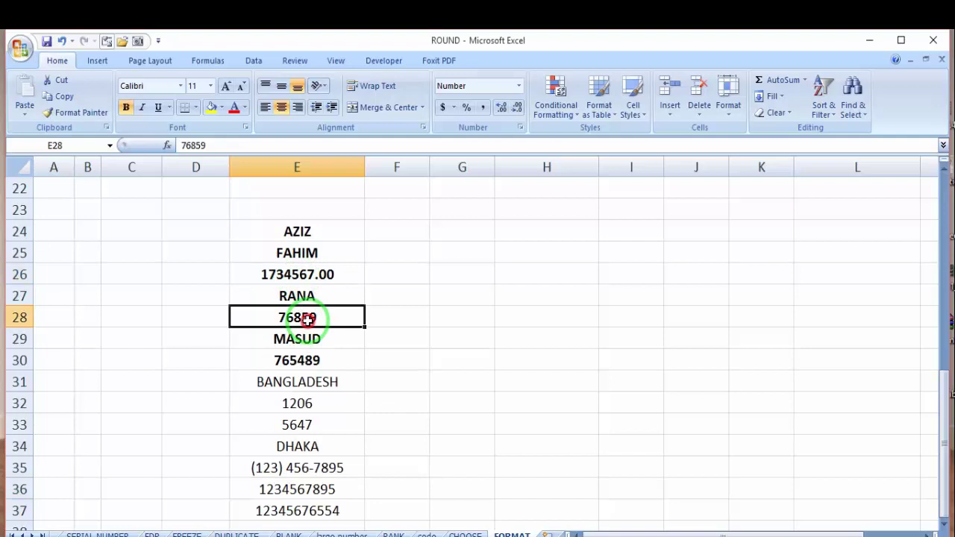
pyautogui.click(317, 360)
pyautogui.click(326, 397)
pyautogui.click(319, 425)
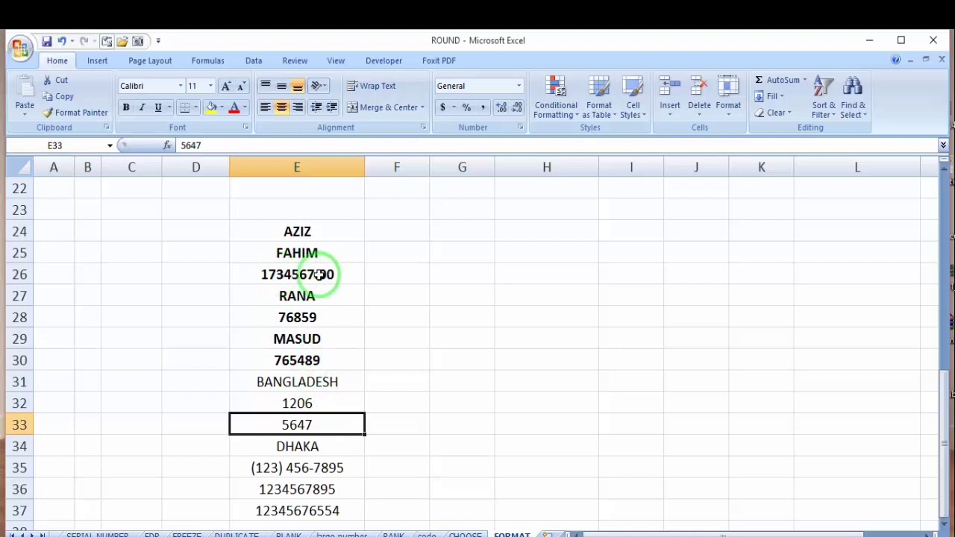
pyautogui.click(314, 275)
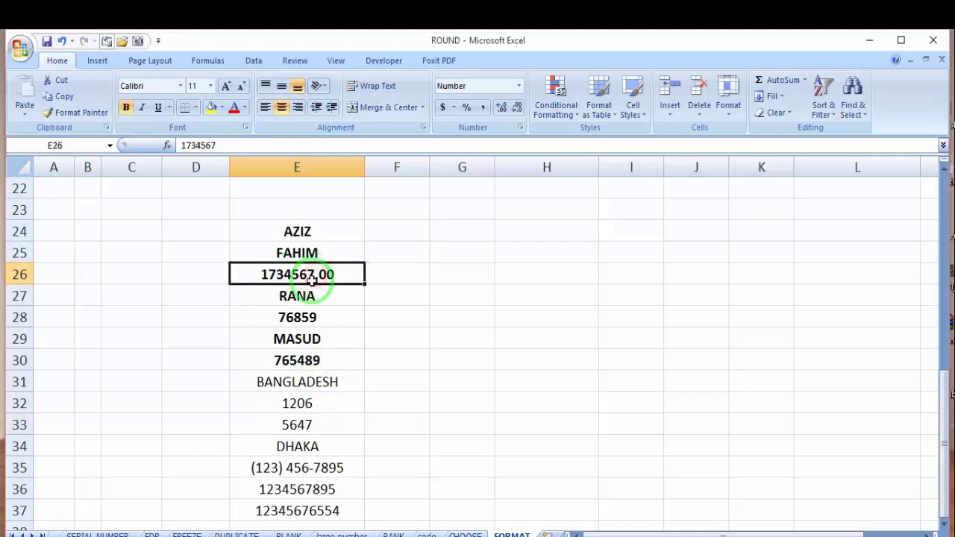
# - Paint E26's bold two-decimal format onto 76859 in E28, then reselect E26 as source
pyautogui.click(80, 113)
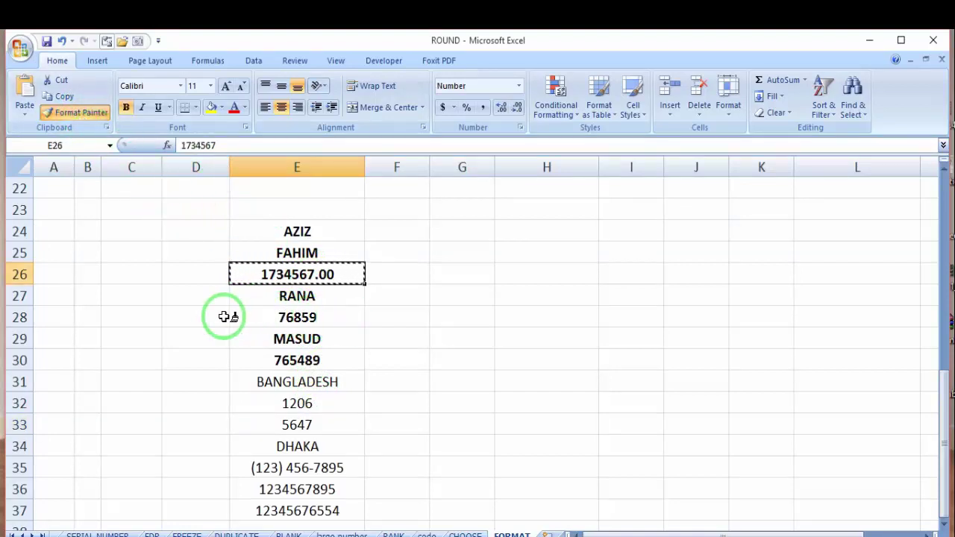
pyautogui.click(312, 319)
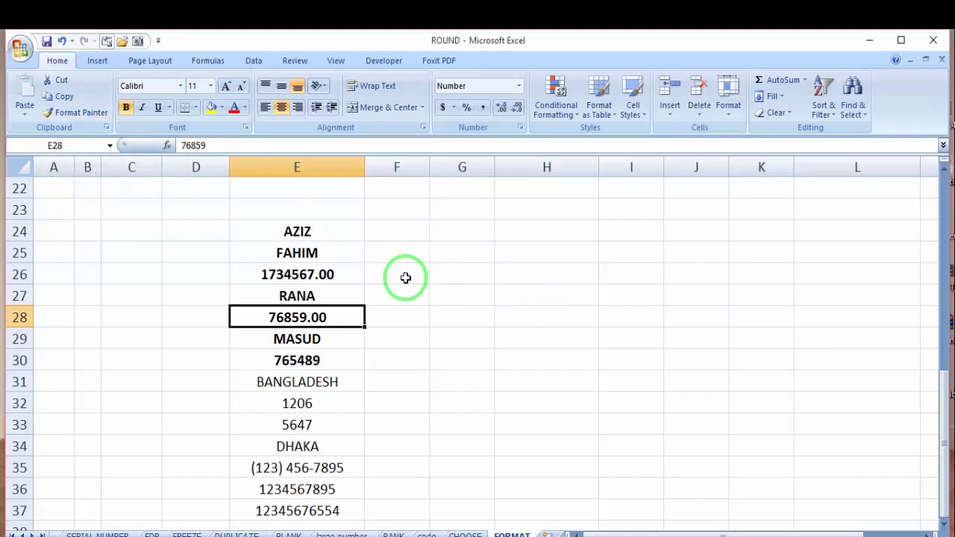
pyautogui.click(318, 364)
pyautogui.click(319, 406)
pyautogui.click(320, 422)
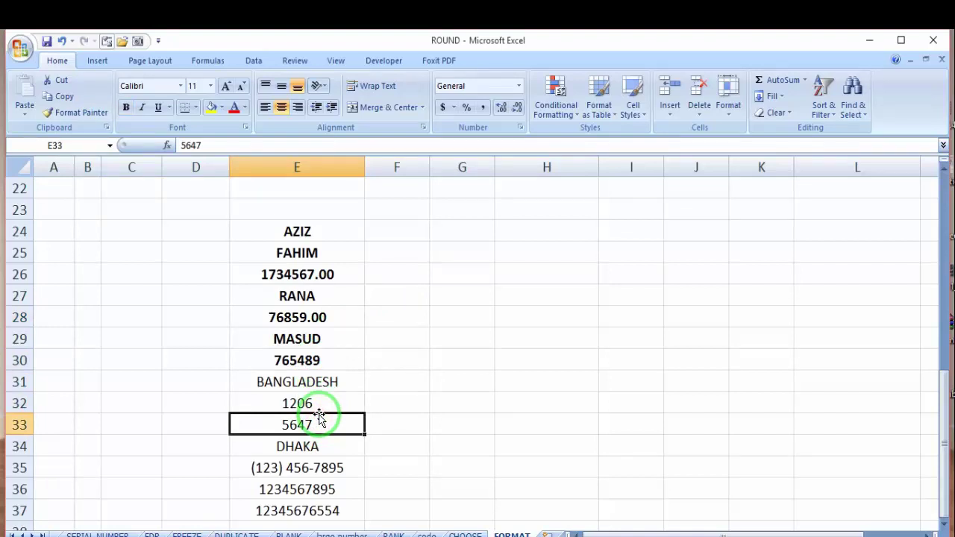
pyautogui.click(78, 112)
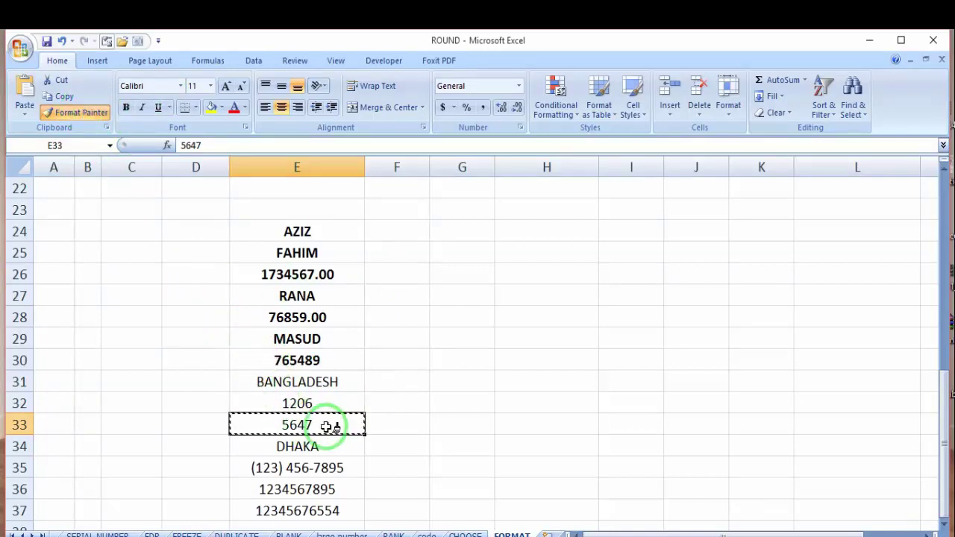
pyautogui.click(328, 426)
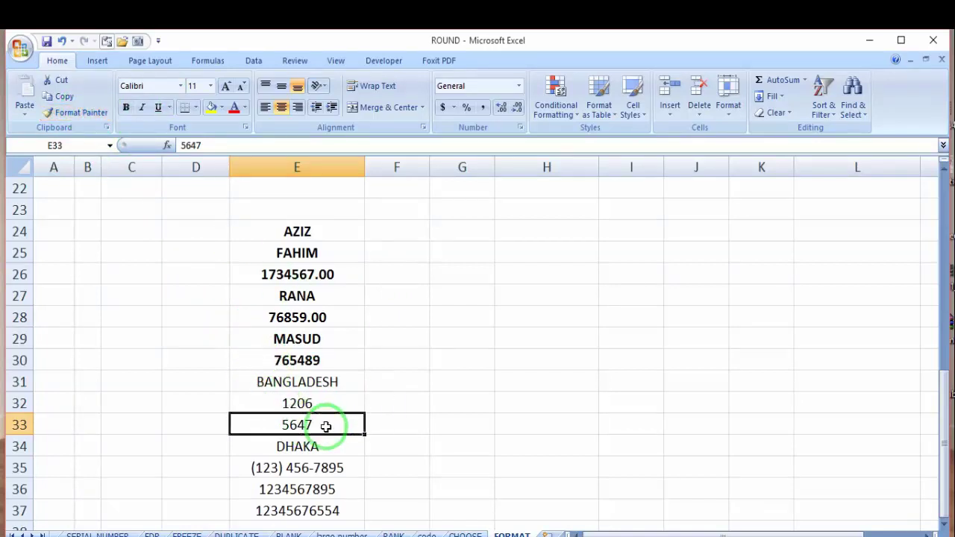
pyautogui.click(294, 274)
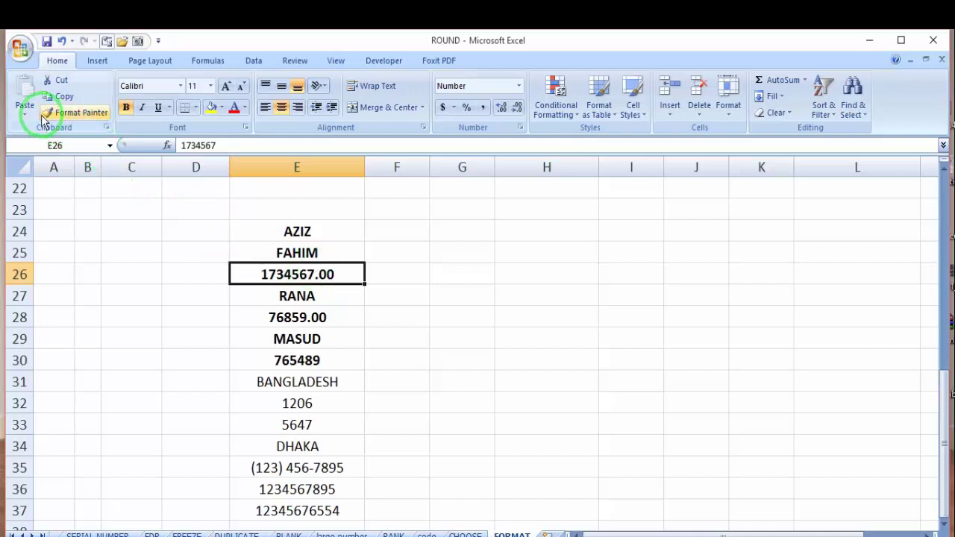
# - Paint E26's format onto E30, E32 and E33, giving 765489.00, 1206.00 and 5647.00
pyautogui.click(89, 117)
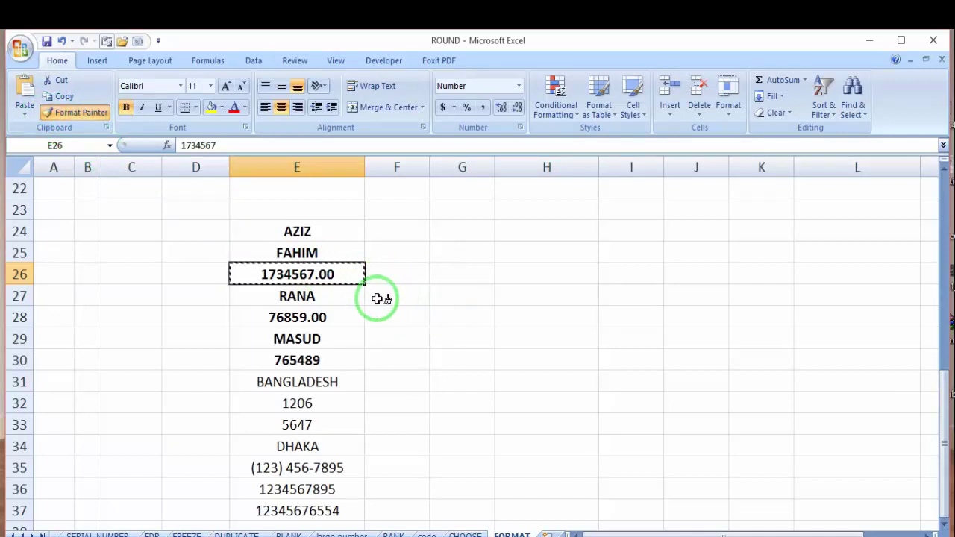
pyautogui.click(297, 361)
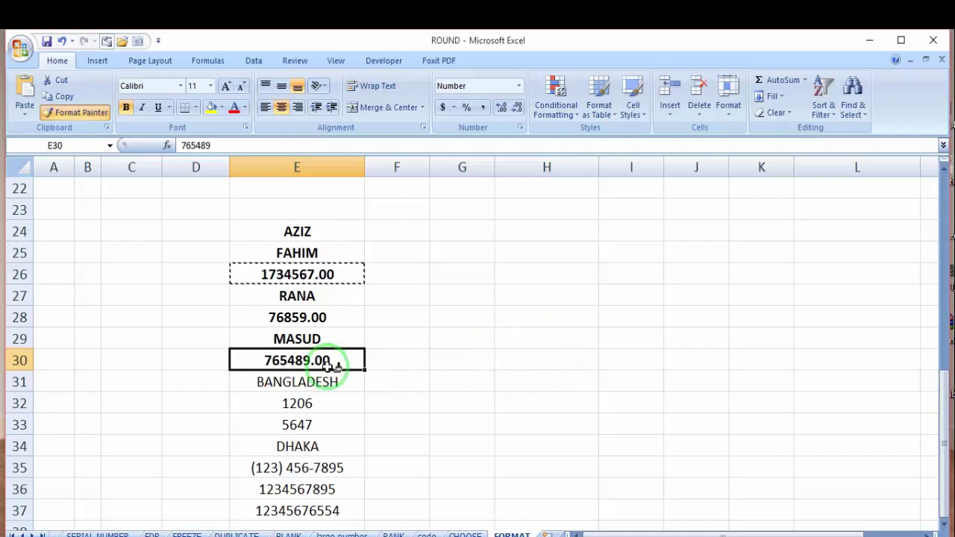
pyautogui.click(302, 403)
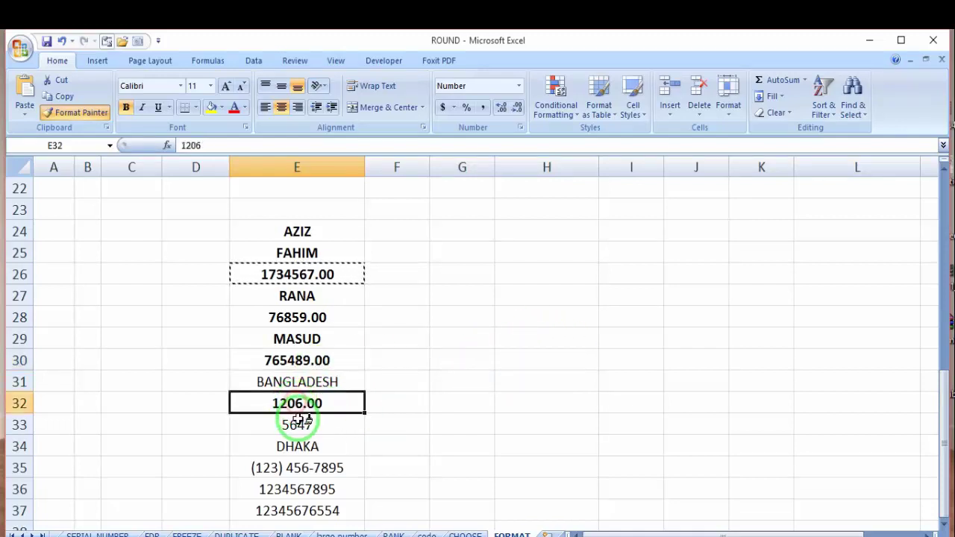
pyautogui.click(302, 423)
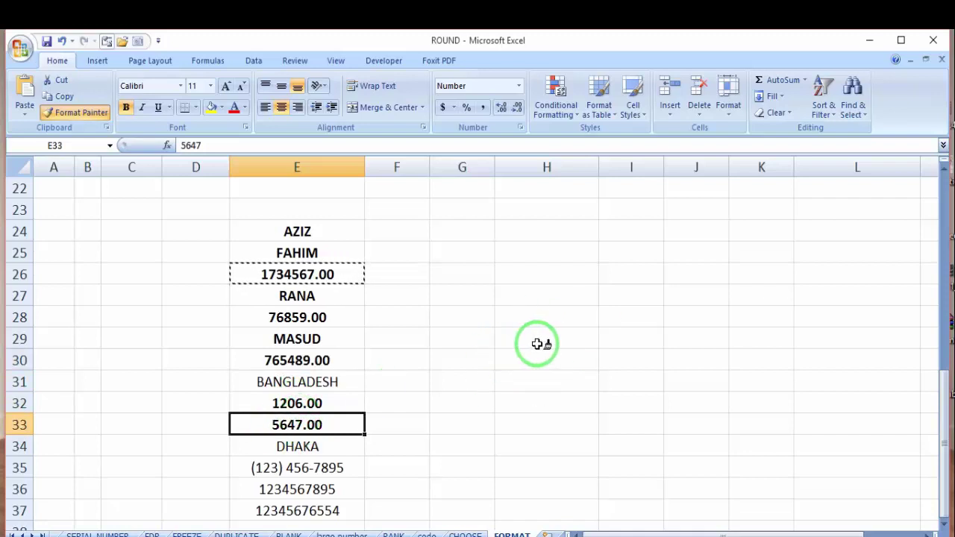
pyautogui.press('Escape')
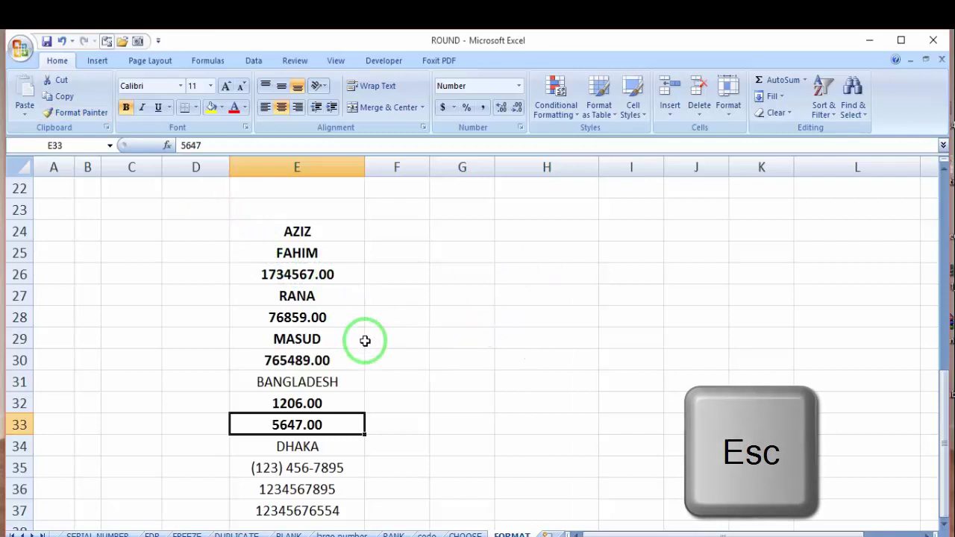
pyautogui.scroll(-1, 365, 340)
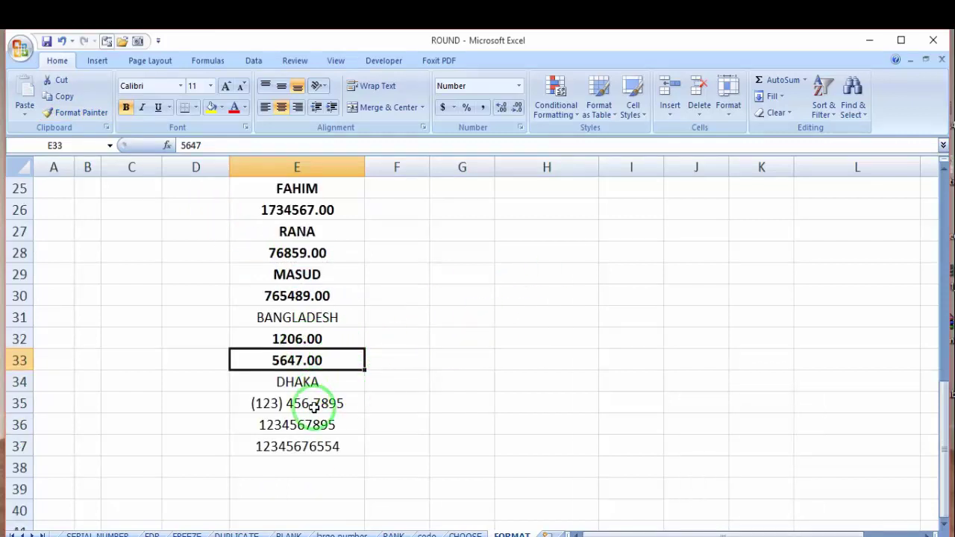
pyautogui.click(257, 401)
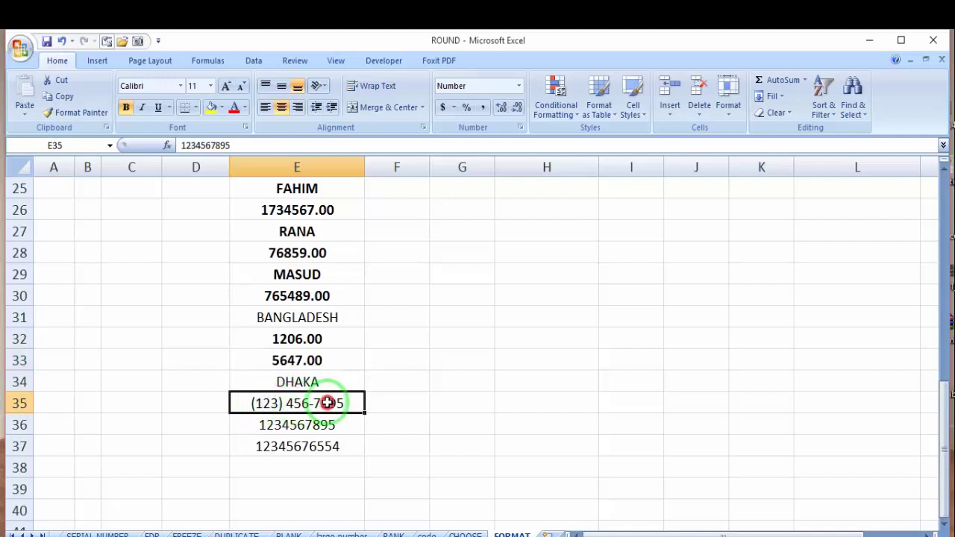
pyautogui.moveTo(252, 403); pyautogui.dragTo(338, 403)
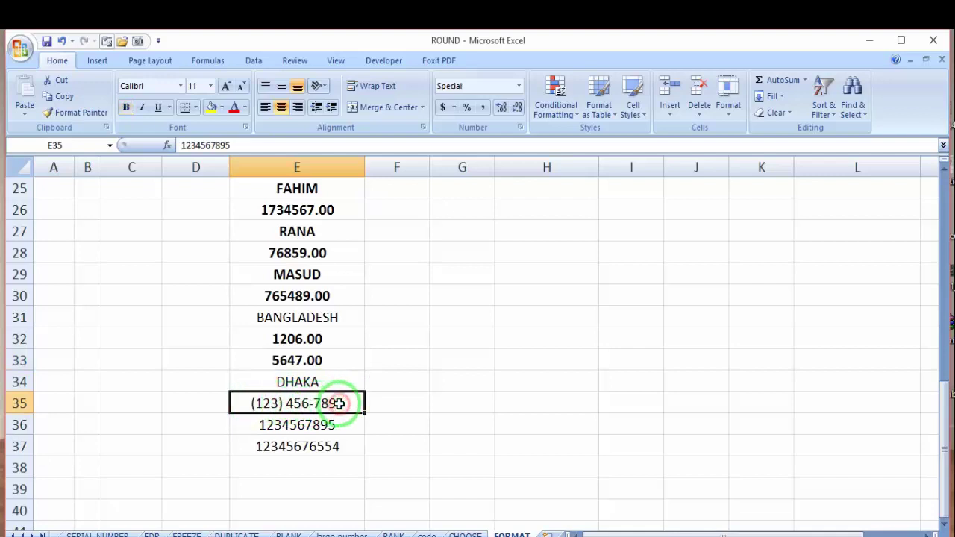
pyautogui.moveTo(294, 425); pyautogui.dragTo(292, 446)
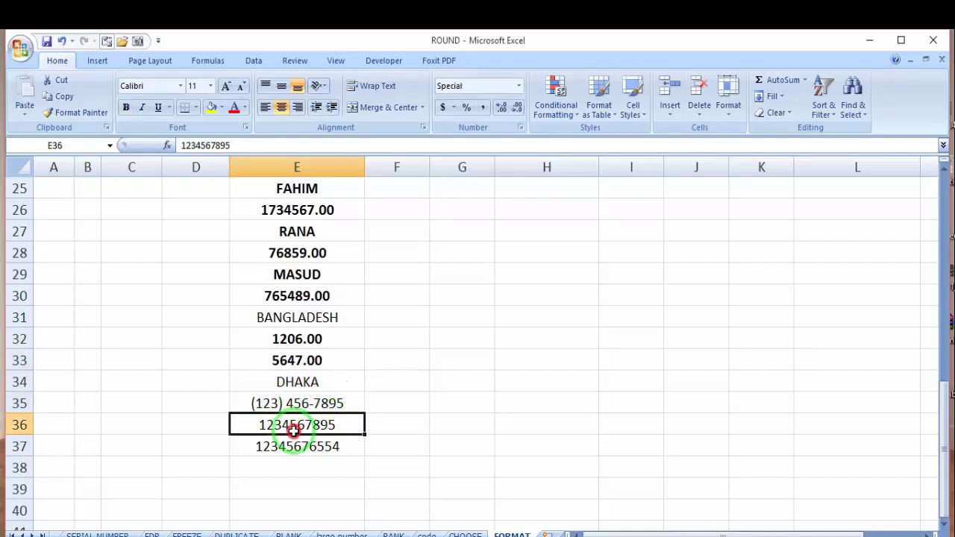
pyautogui.click(378, 433)
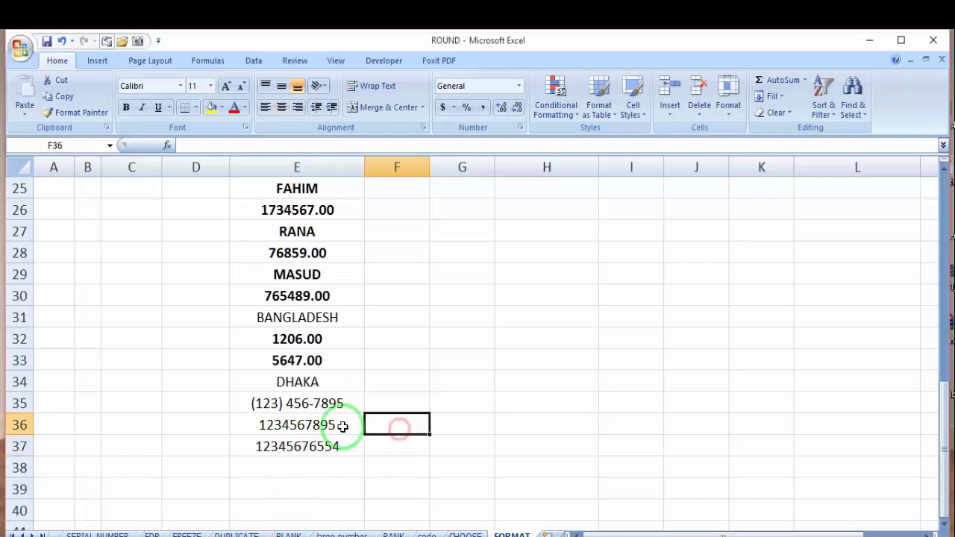
pyautogui.click(275, 405)
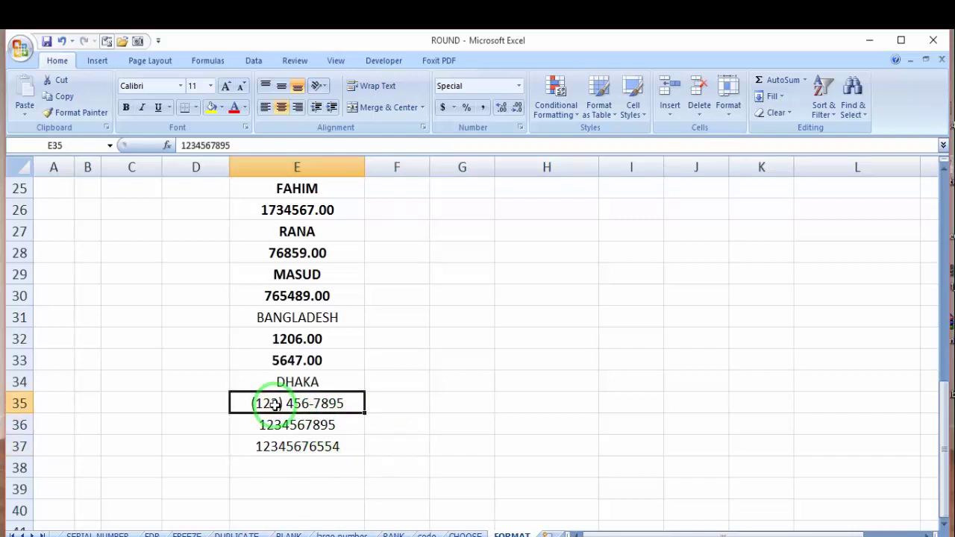
pyautogui.click(80, 113)
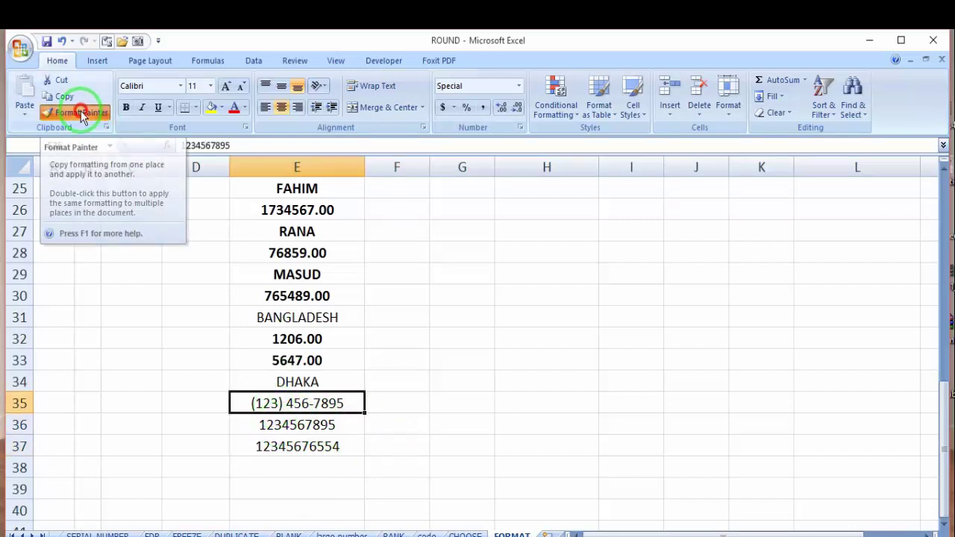
pyautogui.moveTo(250, 430); pyautogui.dragTo(247, 444)
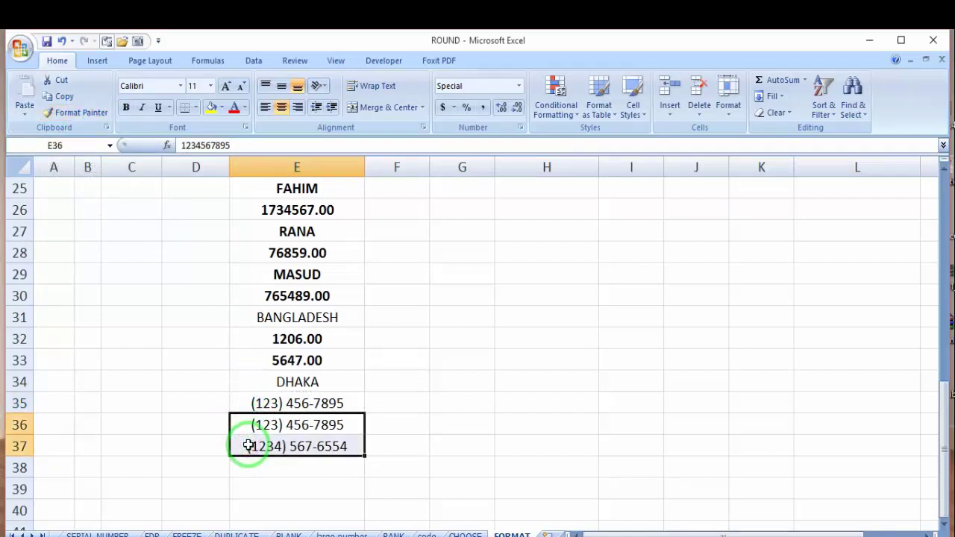
pyautogui.click(411, 443)
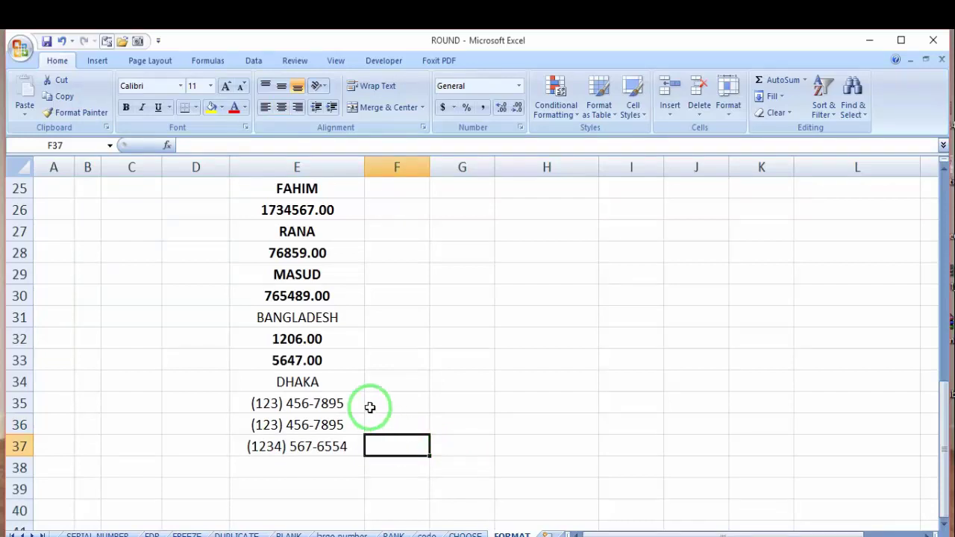
pyautogui.scroll(4, 369, 406)
pyautogui.scroll(4, 369, 406)
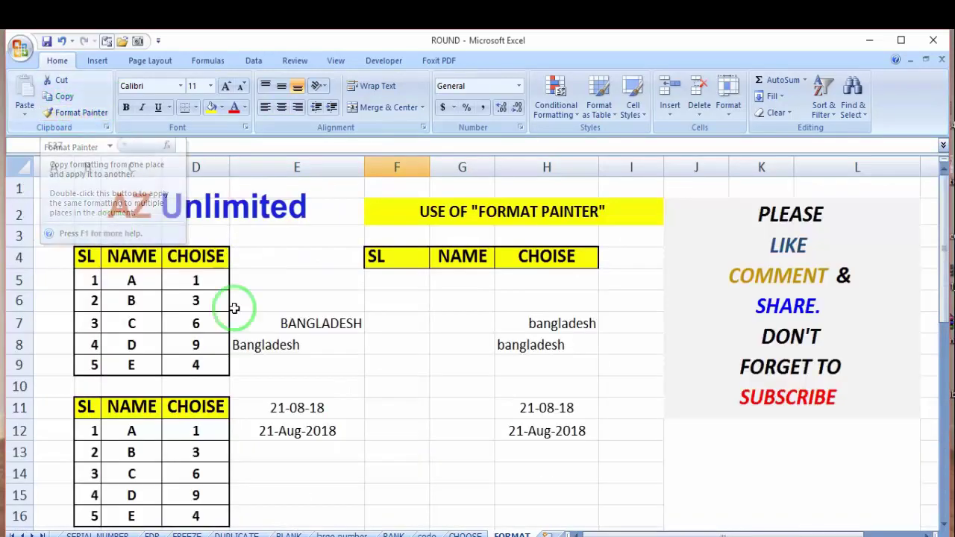